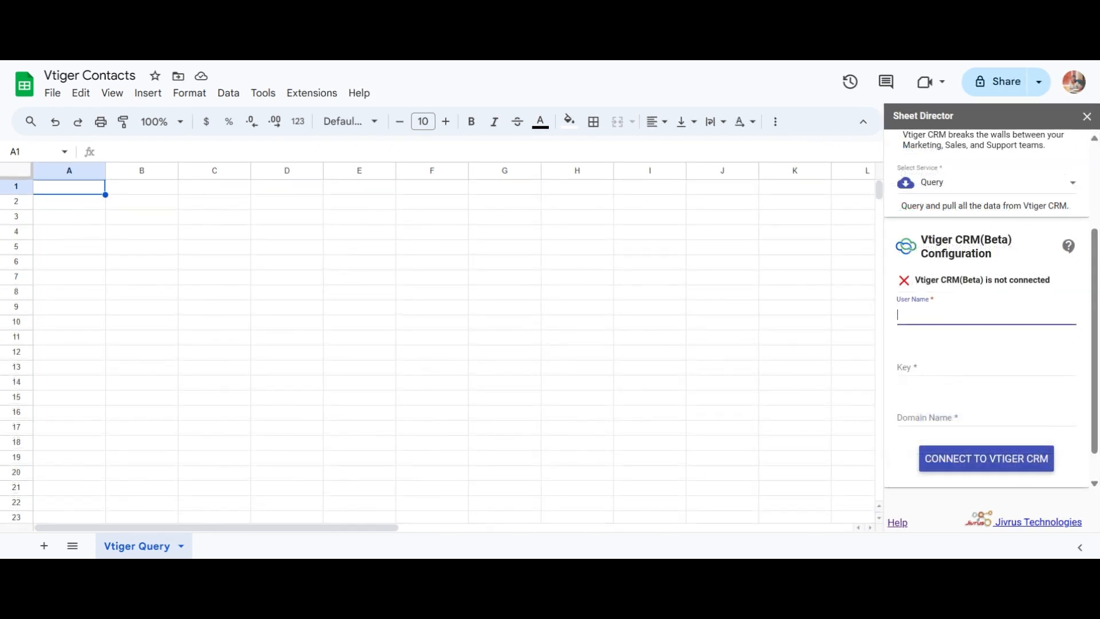
# - Fill in the Vtiger user name, key and domain name, and connect to Vtiger CRM
pyautogui.hotkey('ctrl', 'v')
pyautogui.press('Tab')
pyautogui.hotkey('ctrl', 'v')
pyautogui.click(887, 376)
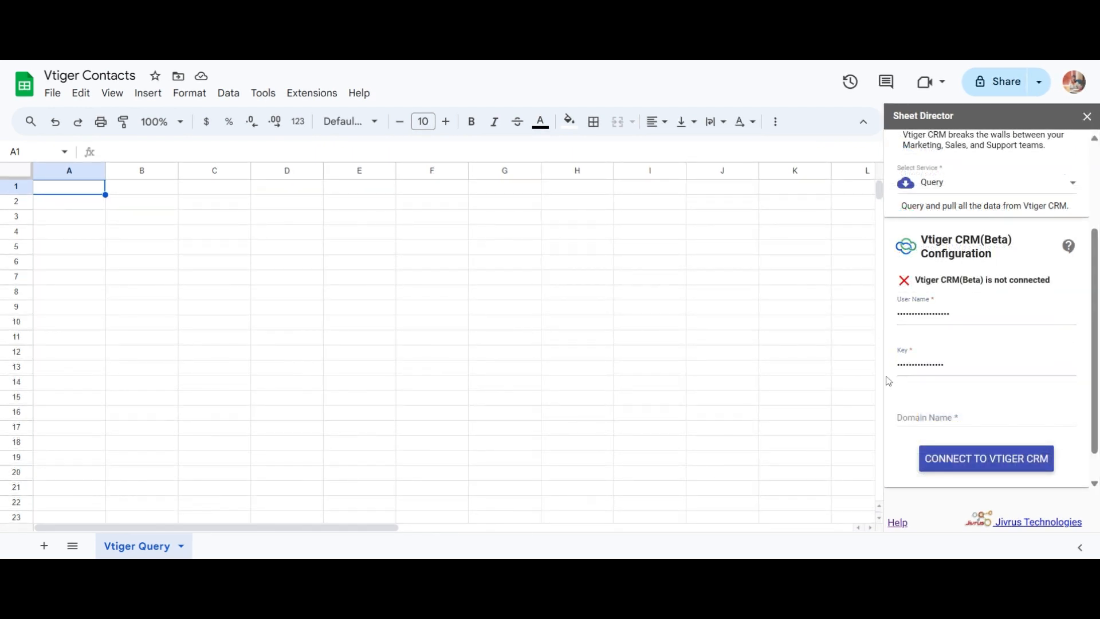
pyautogui.scroll(-1, 887, 376)
pyautogui.click(929, 384)
pyautogui.hotkey('ctrl', 'v')
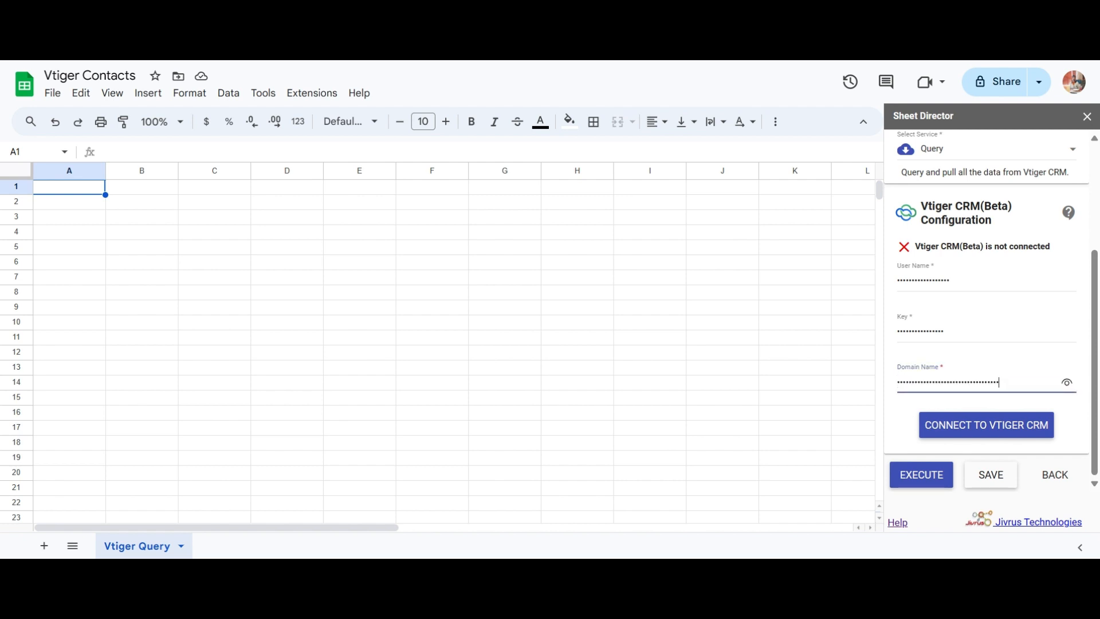
pyautogui.click(892, 395)
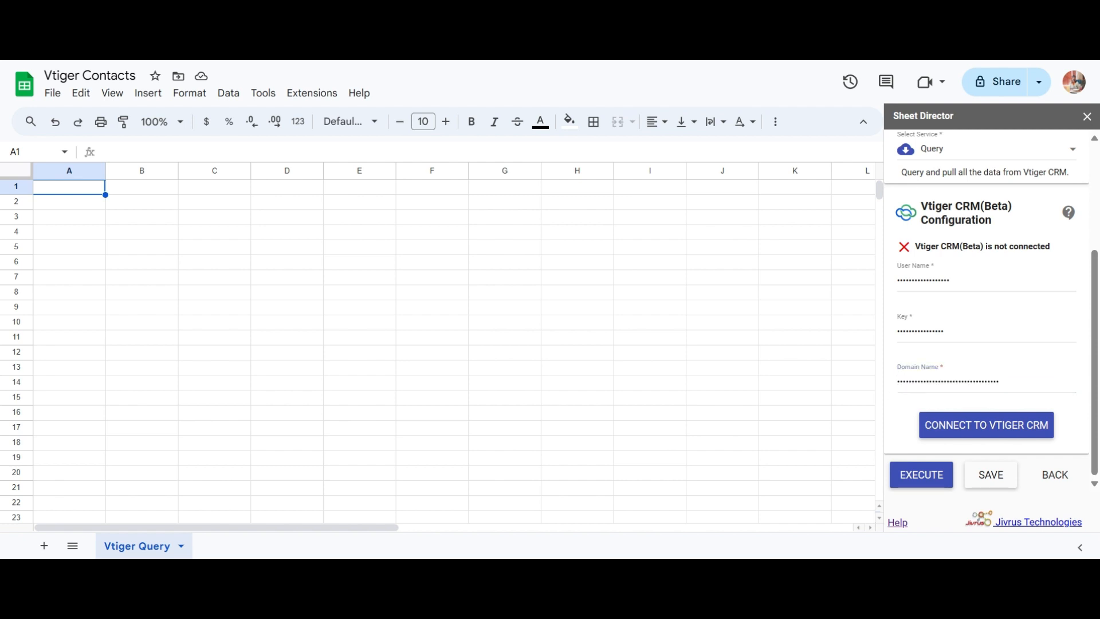
pyautogui.click(922, 430)
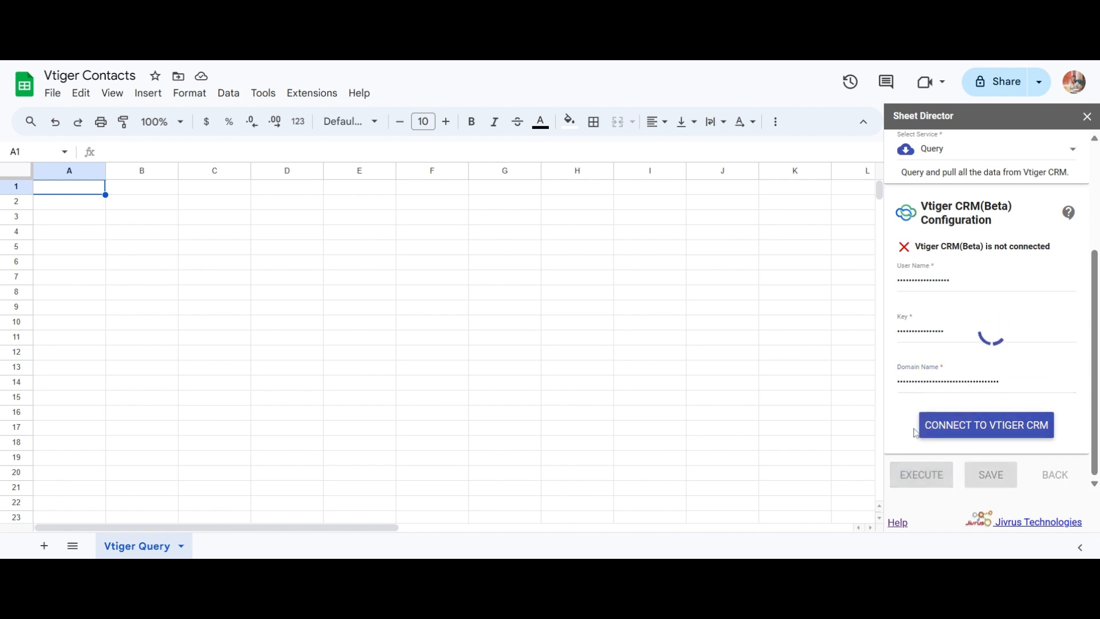
# - Choose the Contacts entity and include the fields First Name, Last Name, Primary Email and Status in the query
pyautogui.click(915, 297)
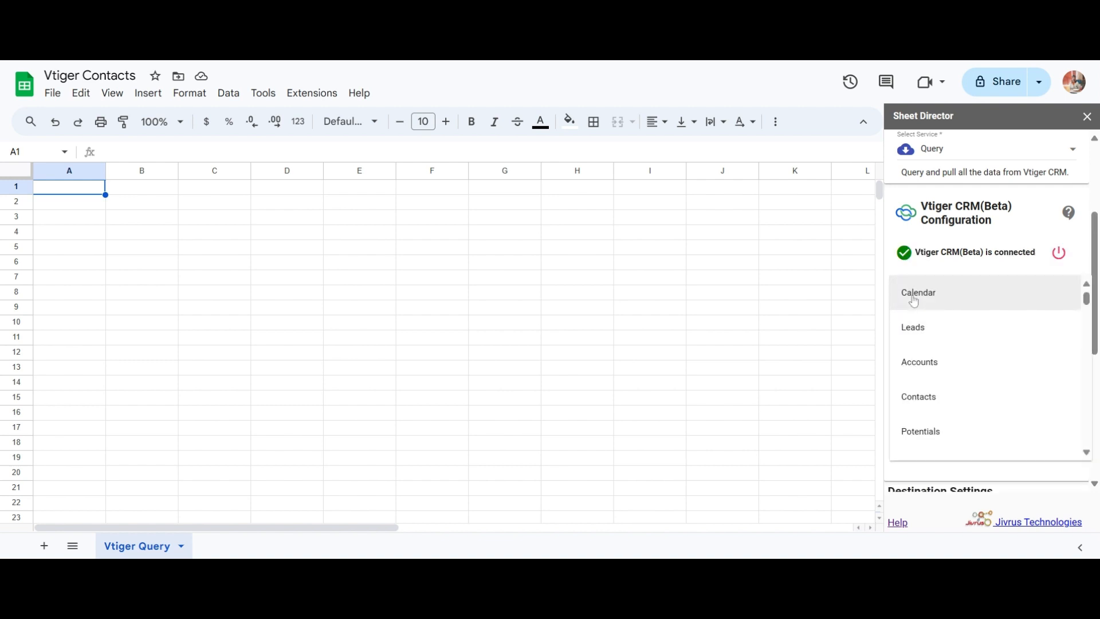
pyautogui.click(915, 397)
pyautogui.click(974, 362)
pyautogui.write('Fi')
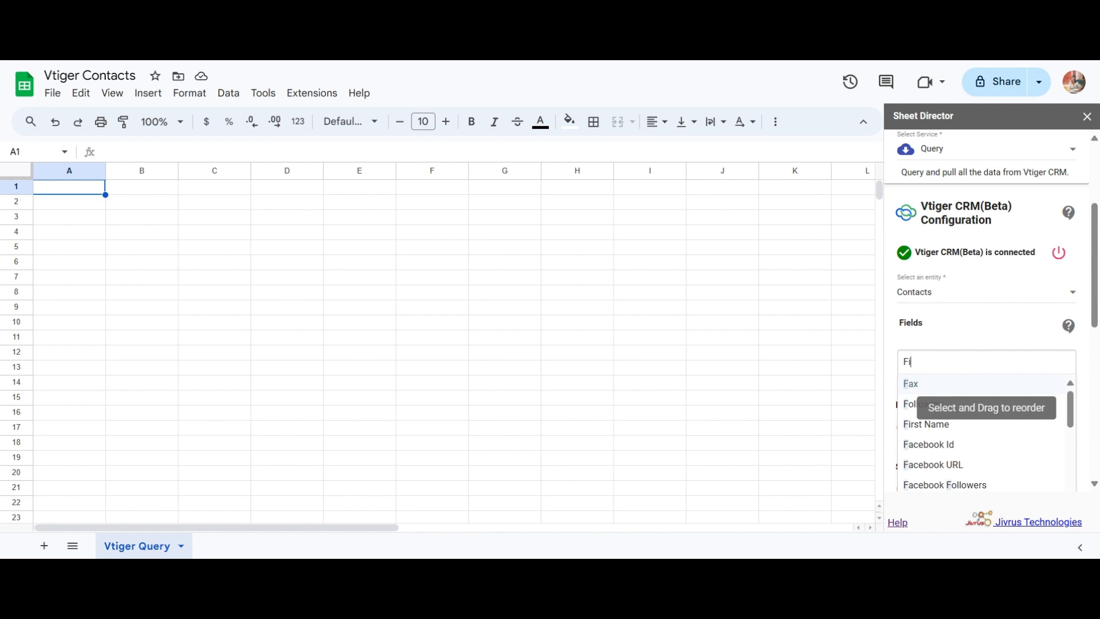
pyautogui.write('r')
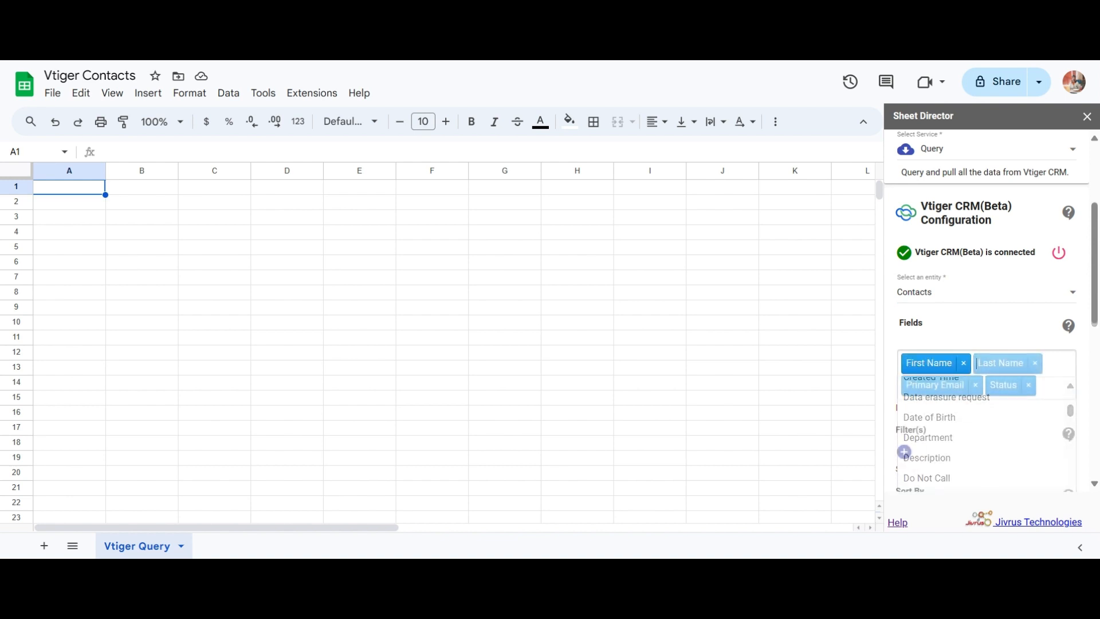
# - Set the query's maximum results to 100
pyautogui.scroll(-3, 896, 409)
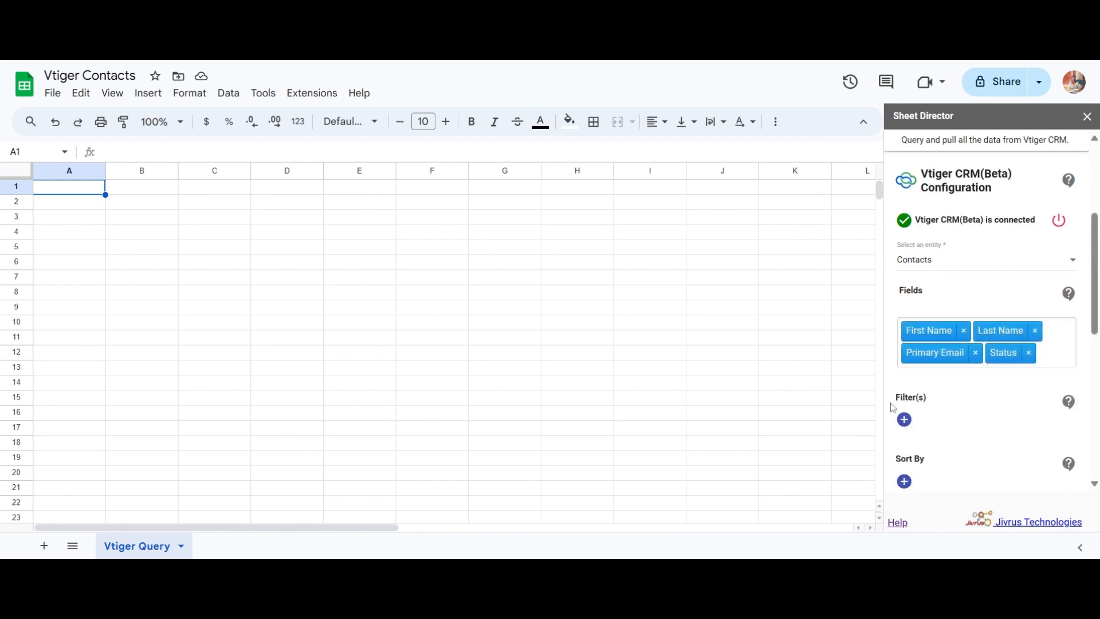
pyautogui.scroll(-1, 891, 403)
pyautogui.moveTo(924, 375); pyautogui.dragTo(890, 381)
pyautogui.write('1')
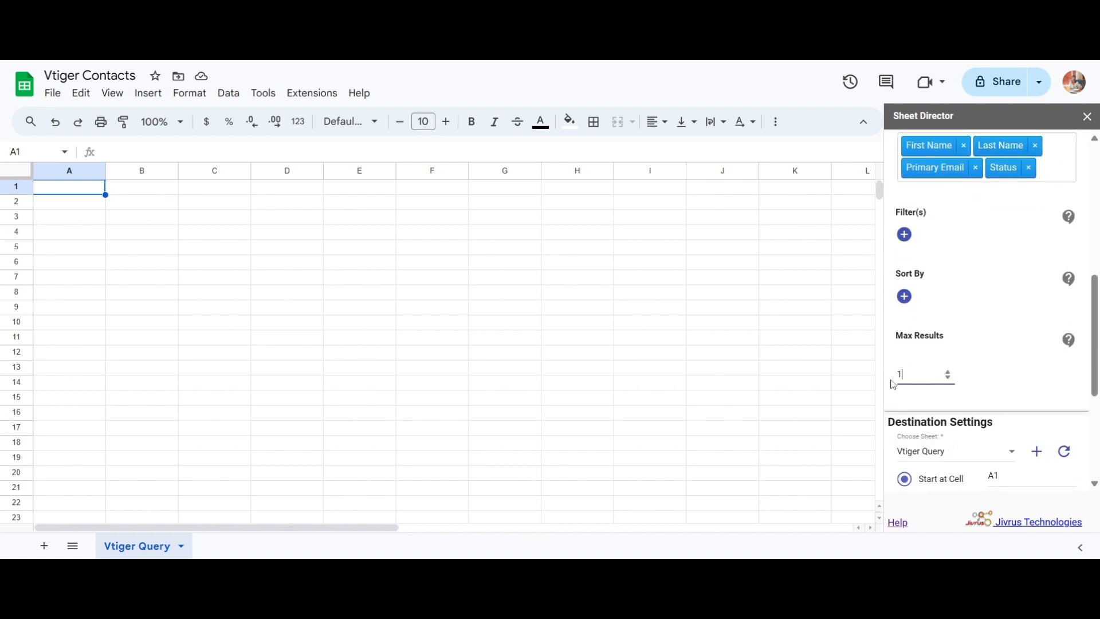
pyautogui.write('00')
pyautogui.click(893, 384)
# - Set the destination to the Vtiger Query sheet, with Include Header and Clear Sheet switched on
pyautogui.scroll(-2, 893, 385)
pyautogui.click(905, 352)
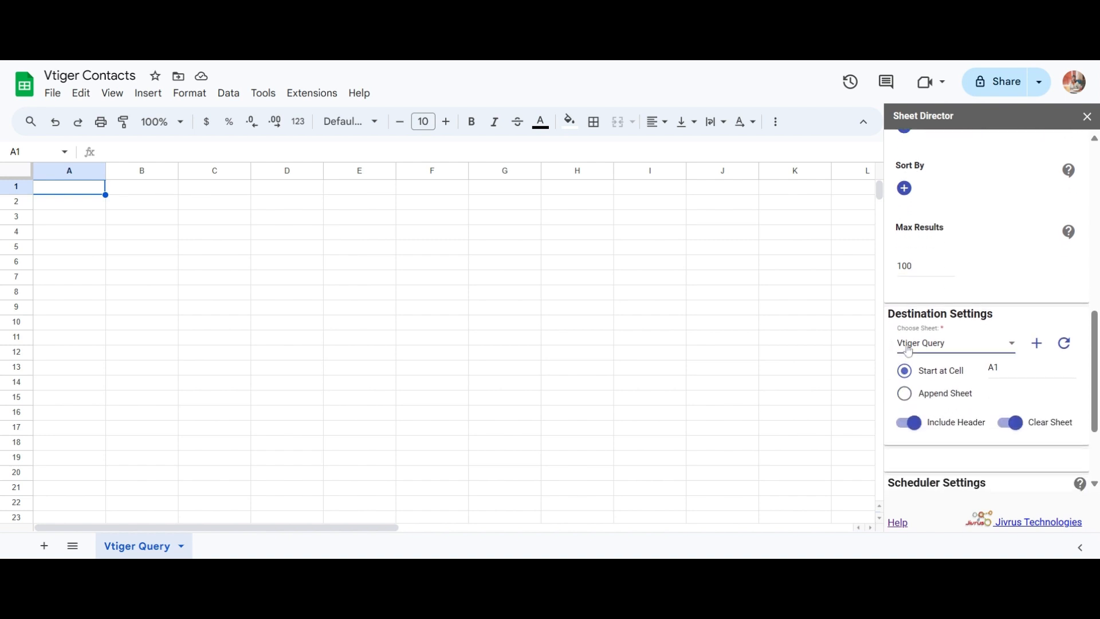
pyautogui.click(908, 351)
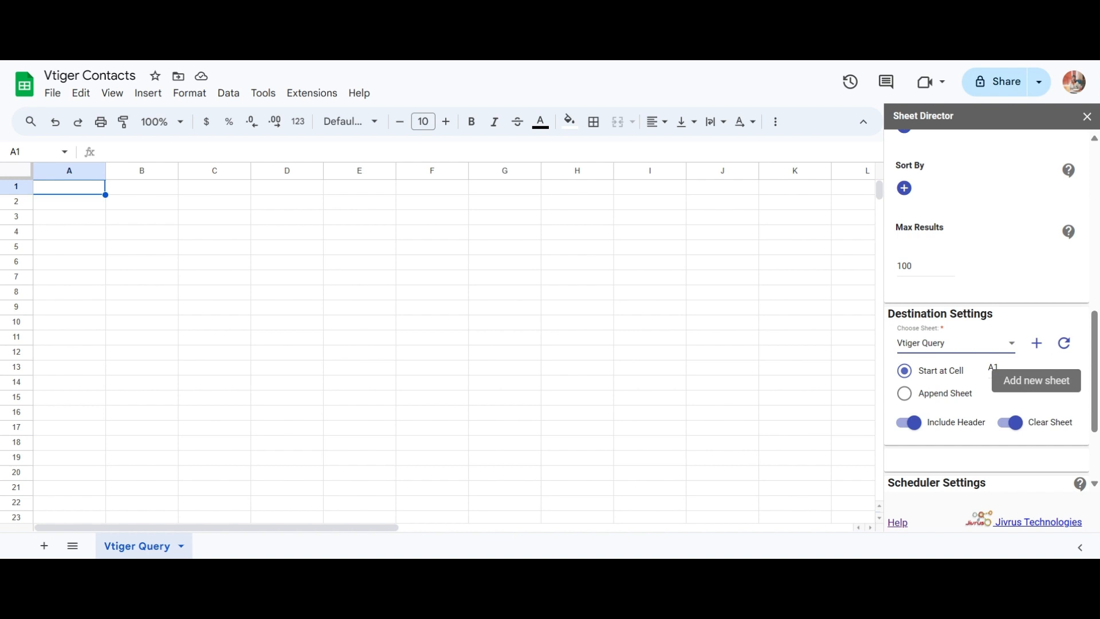
pyautogui.click(910, 423)
pyautogui.click(910, 423)
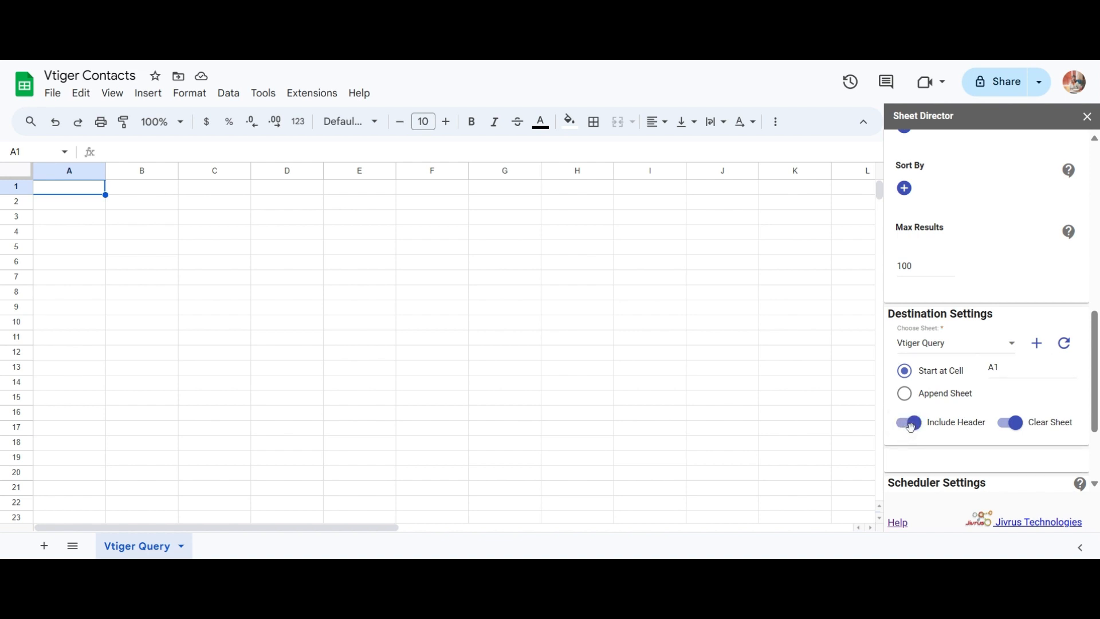
pyautogui.click(1012, 423)
pyautogui.click(1013, 423)
# - Execute the contacts query service
pyautogui.scroll(-2, 990, 439)
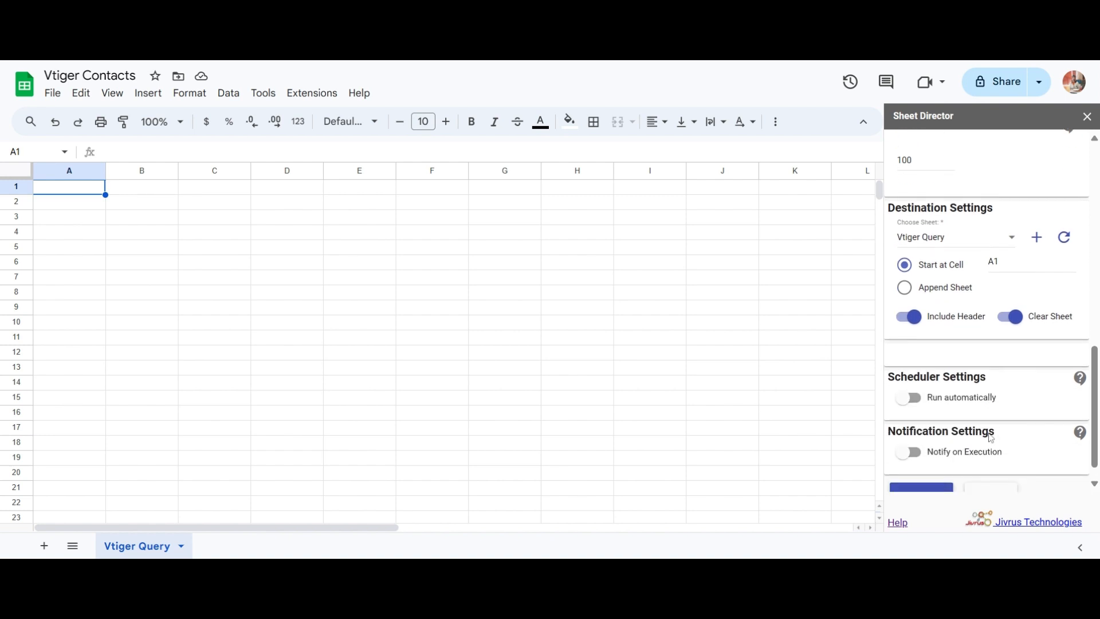
pyautogui.click(938, 483)
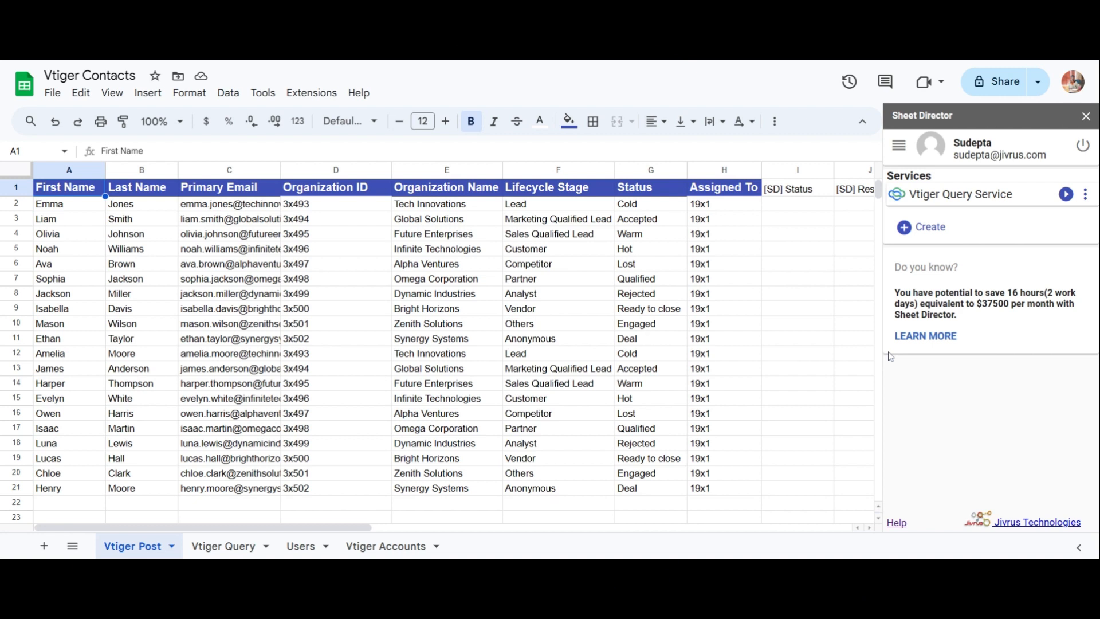
# - Create a new service named Vtiger Post Service and set its service type to Post
pyautogui.click(921, 226)
pyautogui.moveTo(947, 207); pyautogui.dragTo(881, 214)
pyautogui.write('Vtiger Post Service')
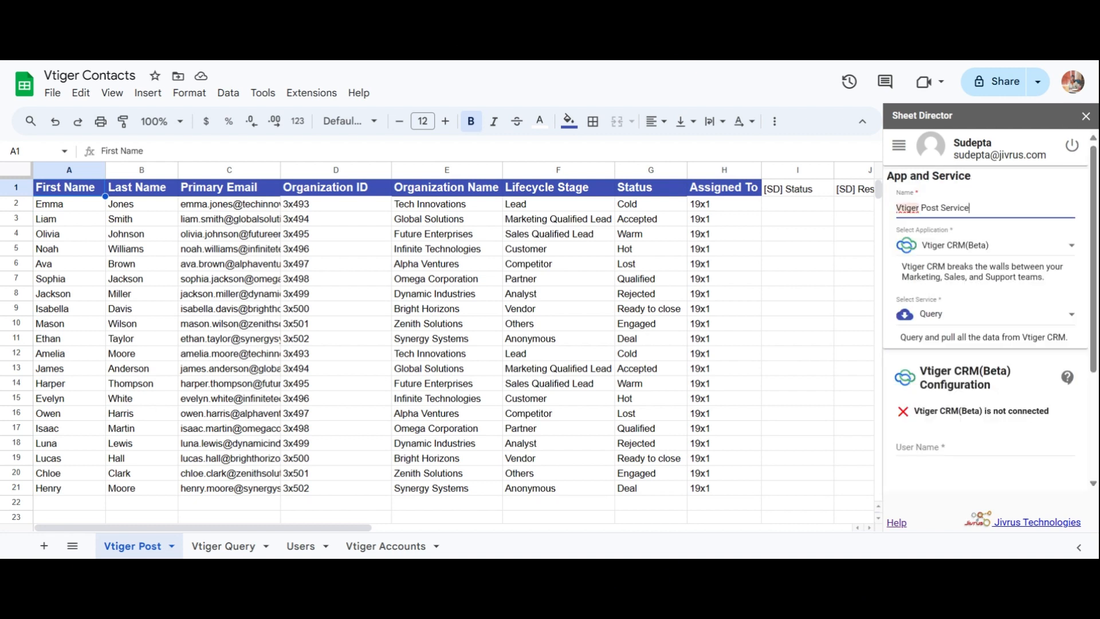
pyautogui.click(886, 219)
pyautogui.scroll(-1, 886, 220)
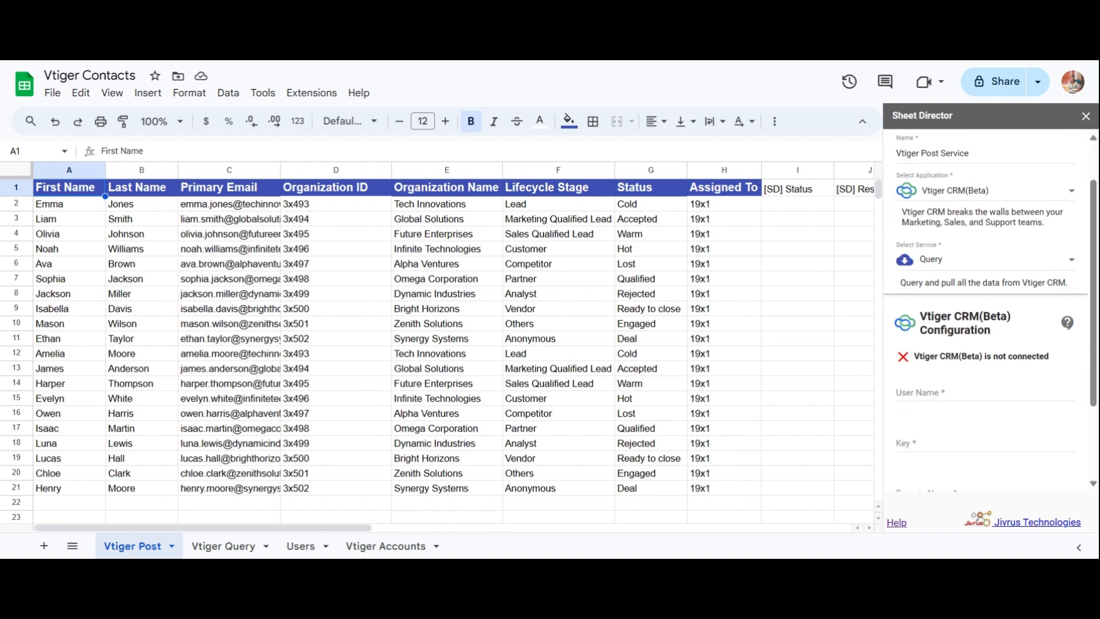
pyautogui.click(911, 260)
pyautogui.click(896, 294)
# - Select Contacts as the entity to post and Vtiger Post as the source sheet
pyautogui.scroll(-1, 896, 294)
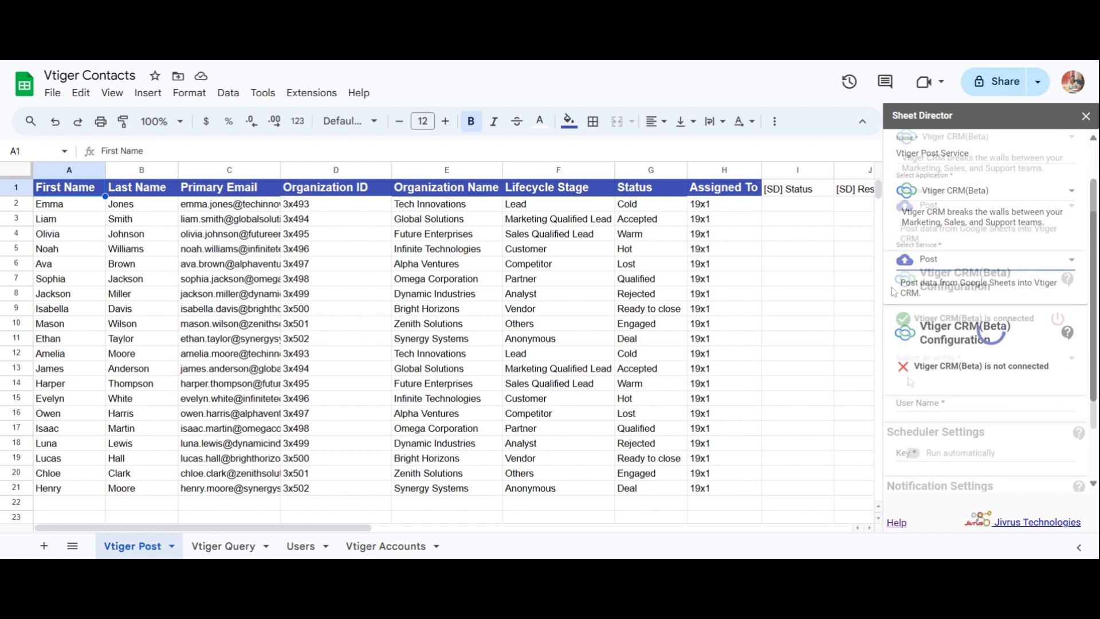
pyautogui.click(920, 367)
pyautogui.click(925, 468)
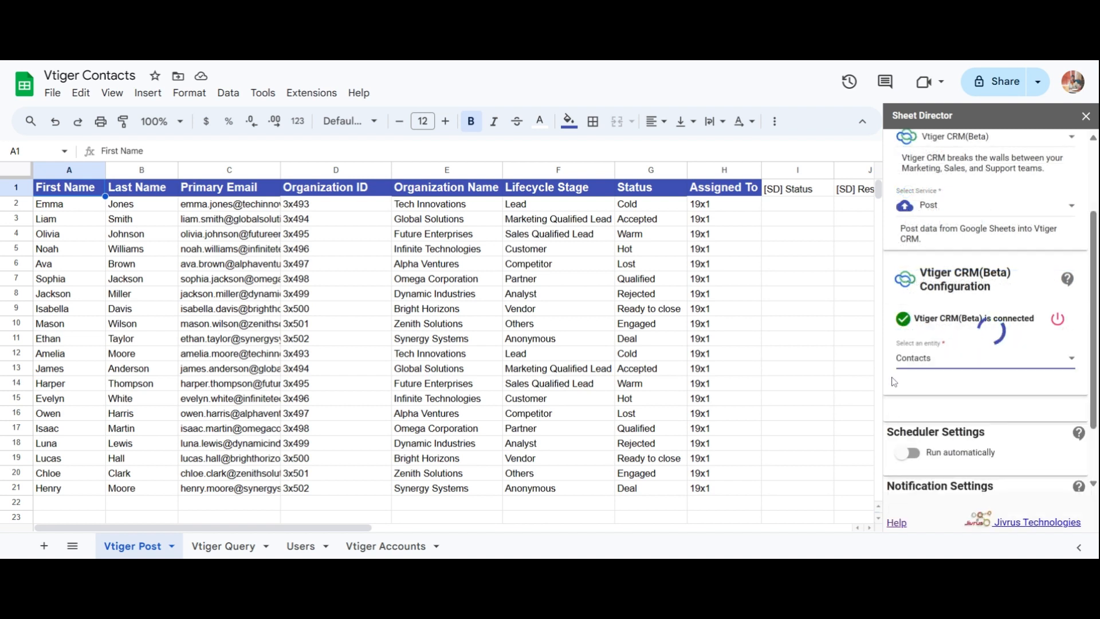
pyautogui.scroll(-3, 890, 353)
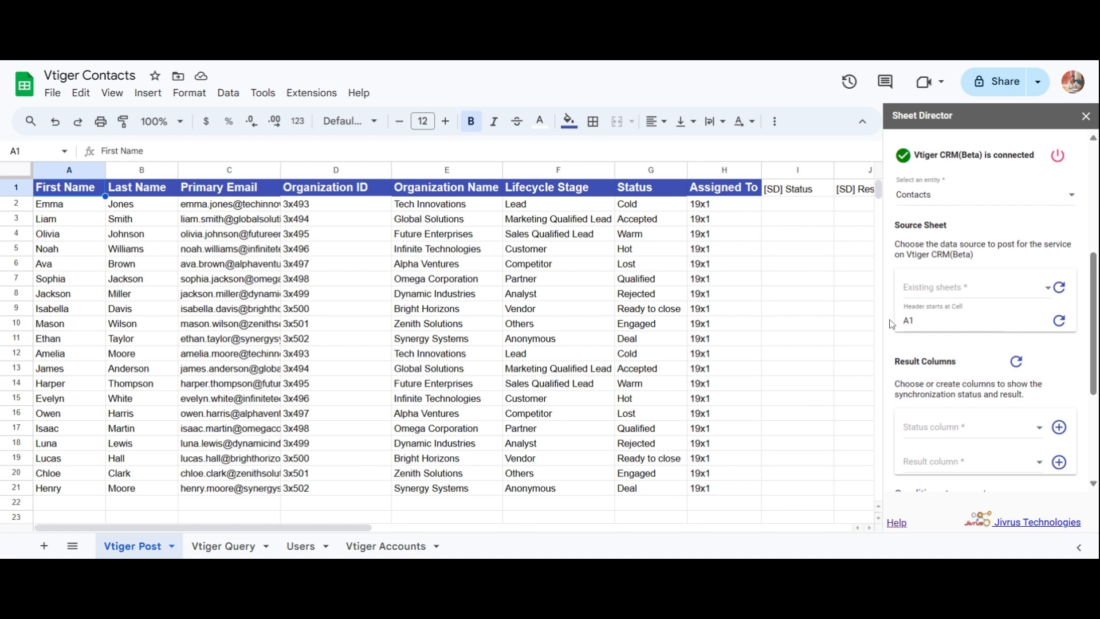
pyautogui.click(908, 300)
pyautogui.click(916, 286)
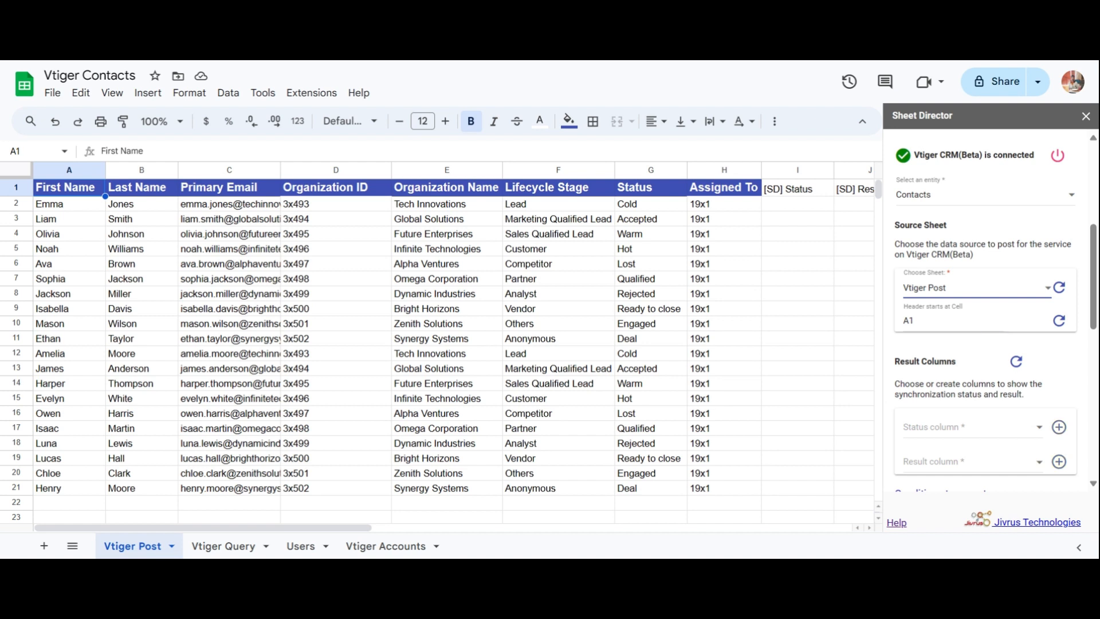
# - Accept intelligent mapping of the matching app and sheet fields
pyautogui.scroll(-3, 890, 311)
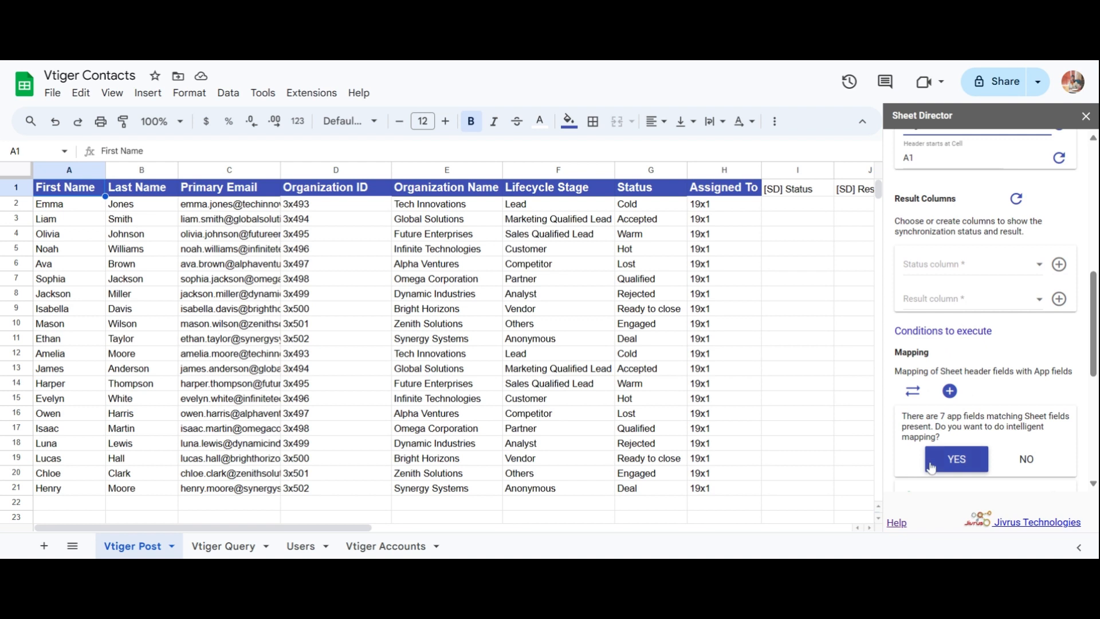
pyautogui.click(956, 459)
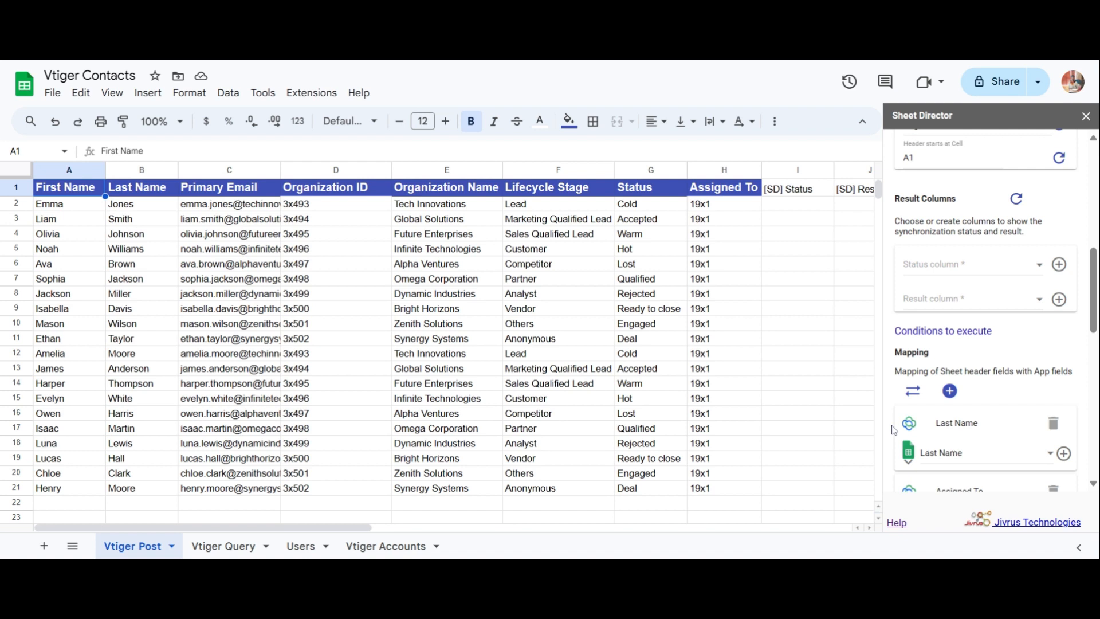
# - Assign [SD] Status as the status column and [SD] Result as the result column
pyautogui.click(989, 271)
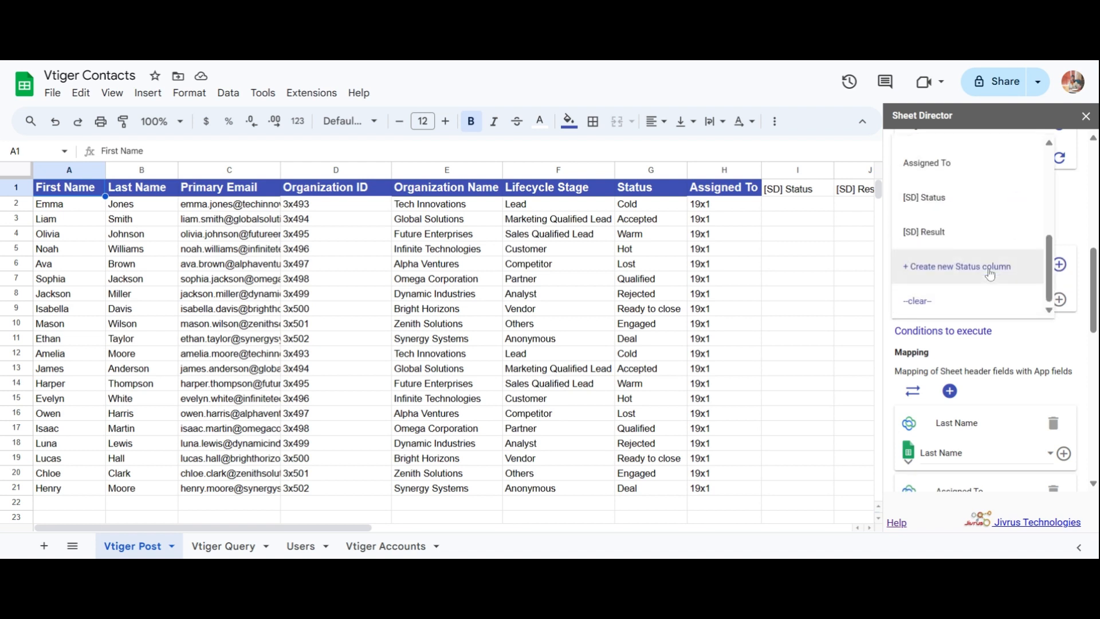
pyautogui.click(923, 198)
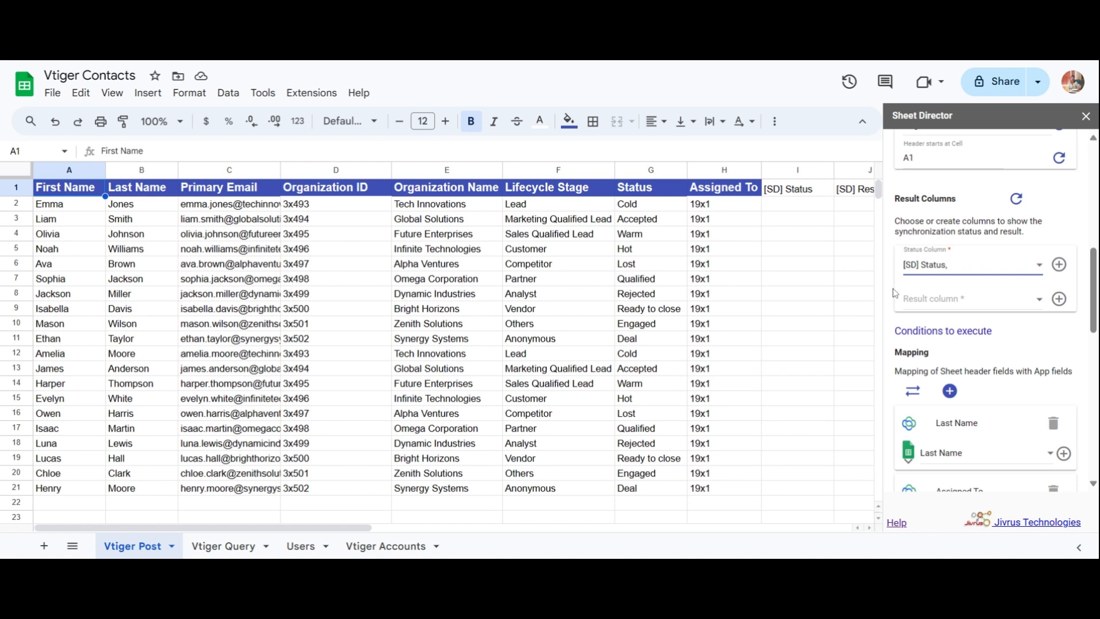
pyautogui.click(927, 307)
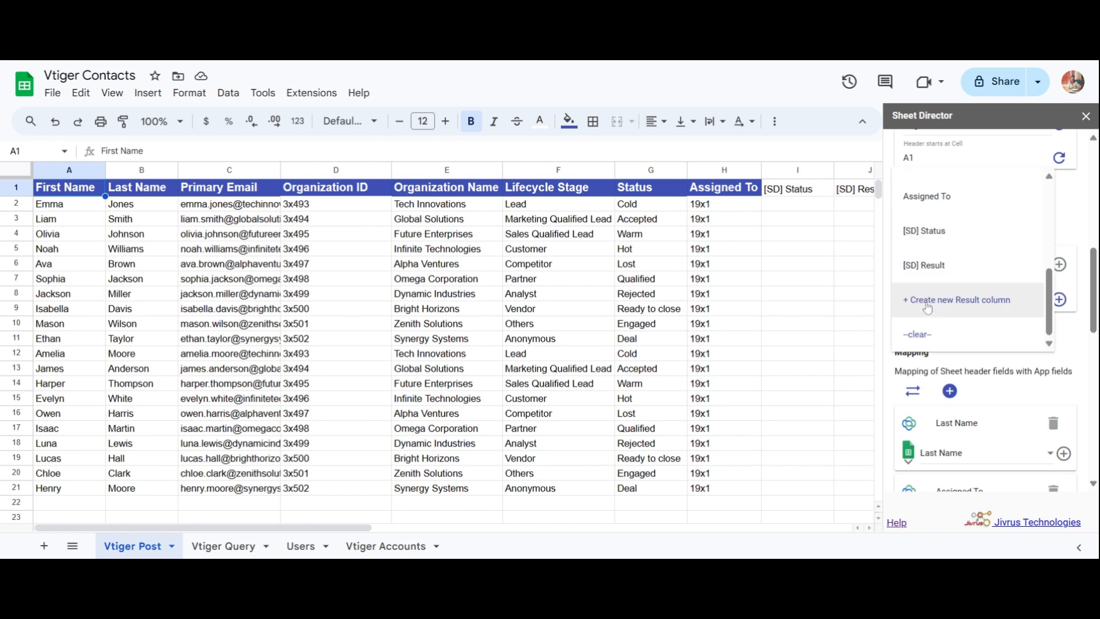
pyautogui.click(950, 273)
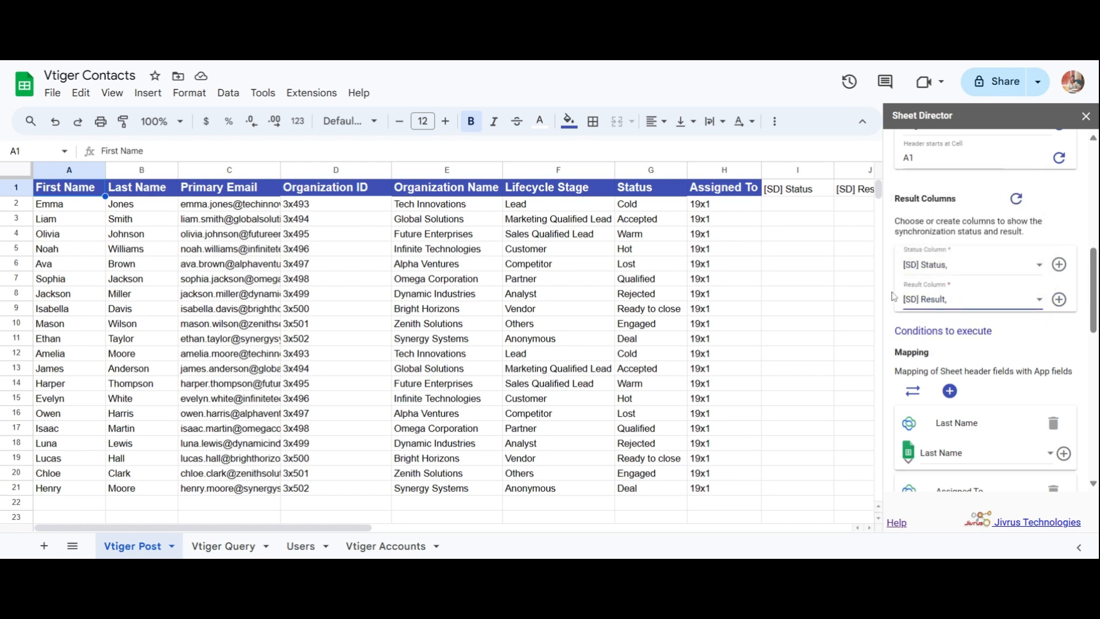
# - Map the Last Name app field to the sheet's Last Name column
pyautogui.scroll(-3, 894, 296)
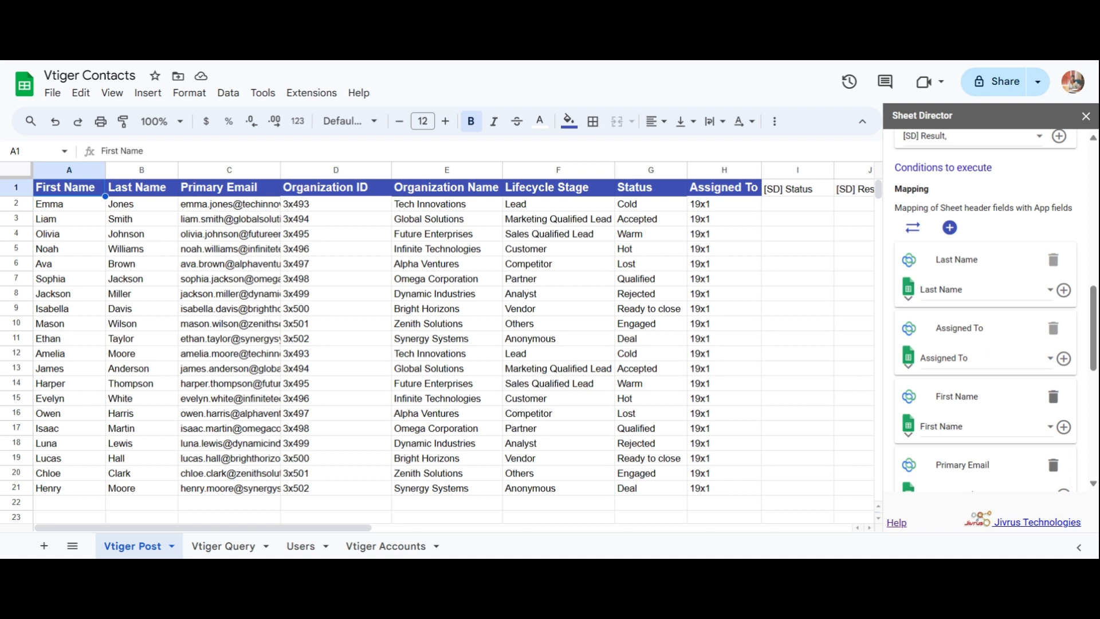
pyautogui.click(939, 295)
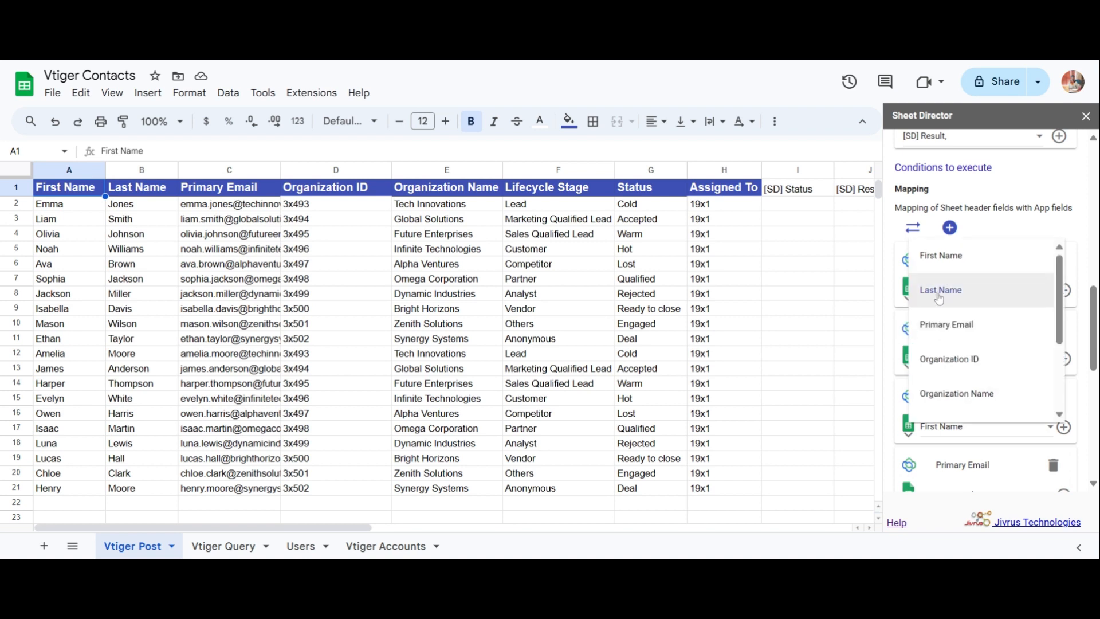
pyautogui.click(939, 295)
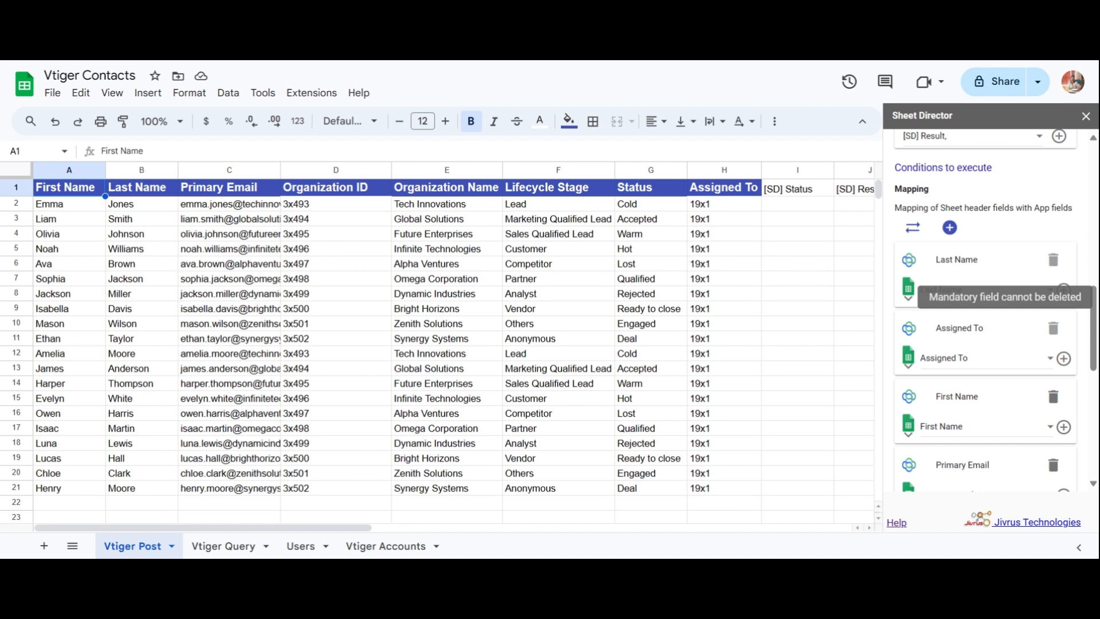
# - Execute the post service and post the sheet's contact records to Vtiger CRM
pyautogui.scroll(-8, 1027, 270)
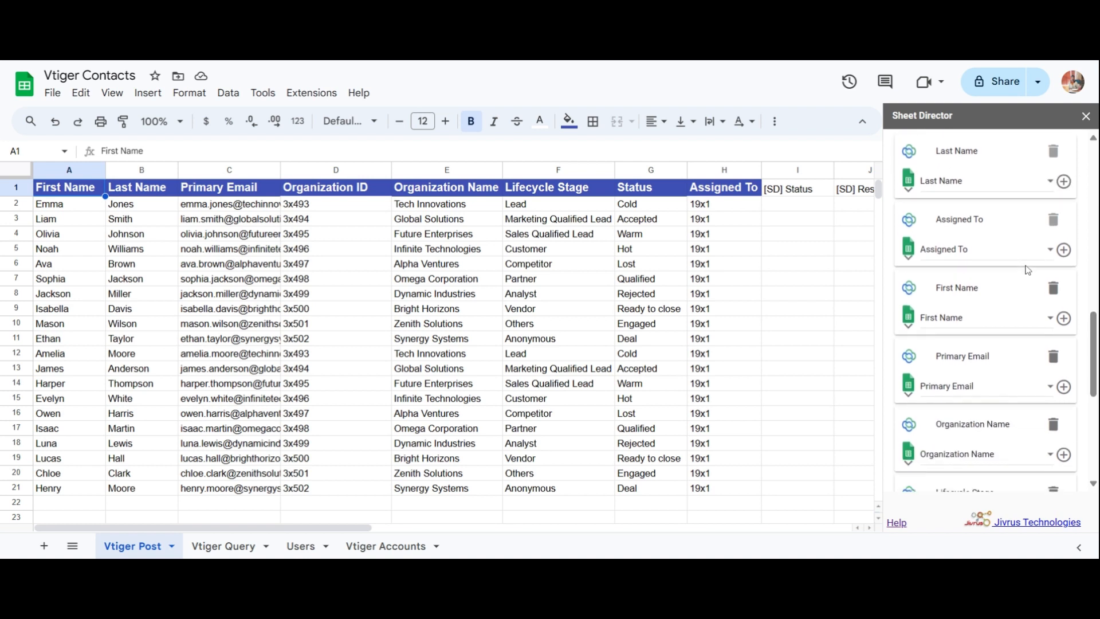
pyautogui.click(937, 473)
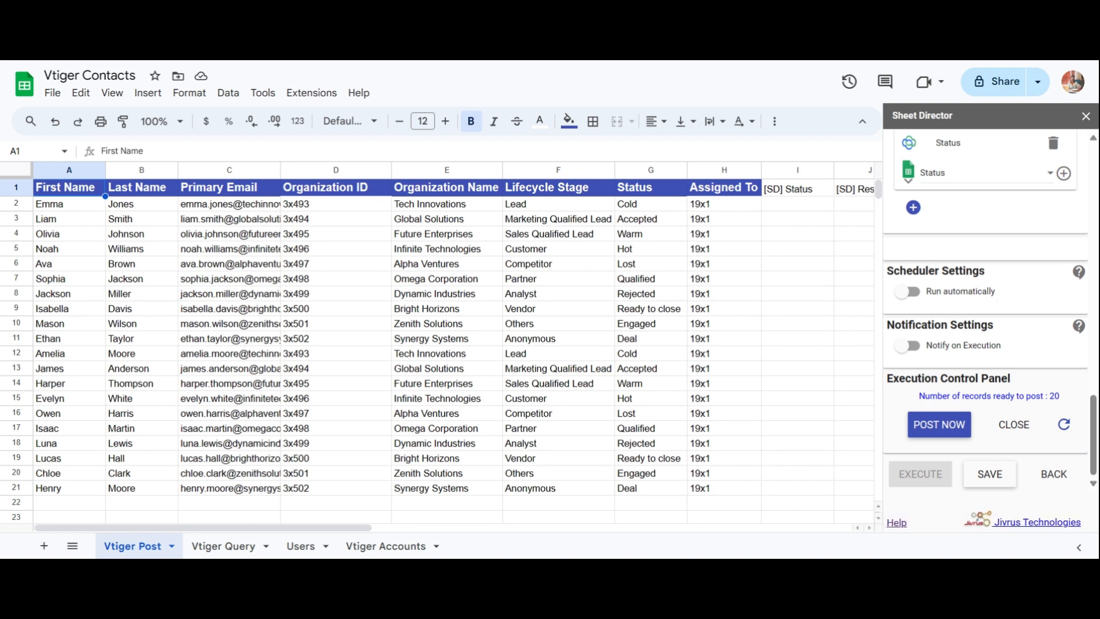
pyautogui.click(928, 427)
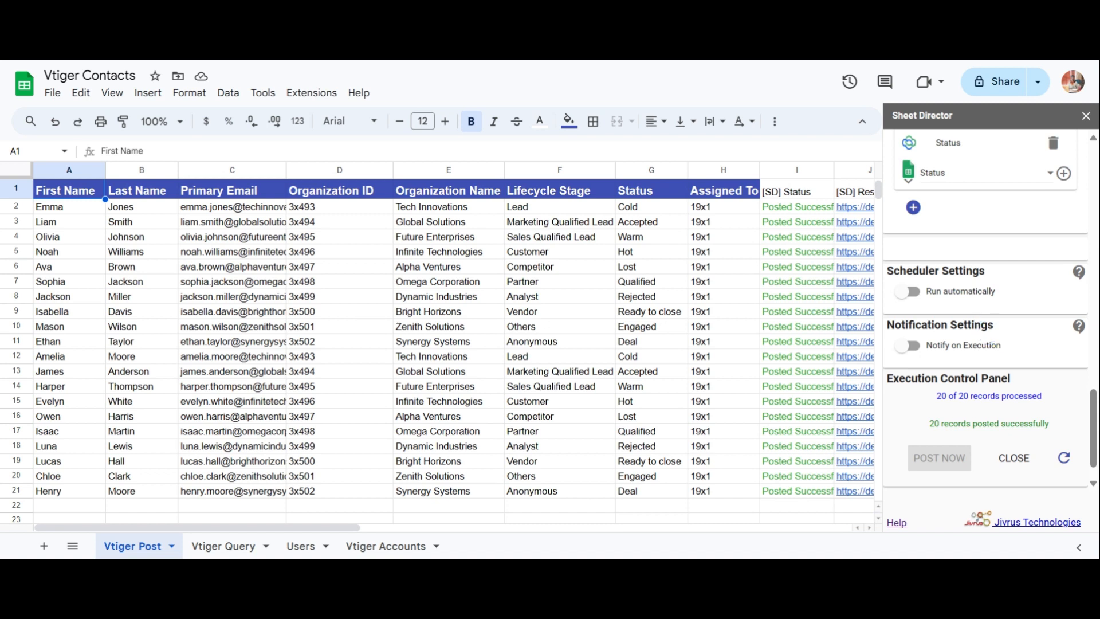
# - Open the result link of the first posted contact
pyautogui.moveTo(858, 211)
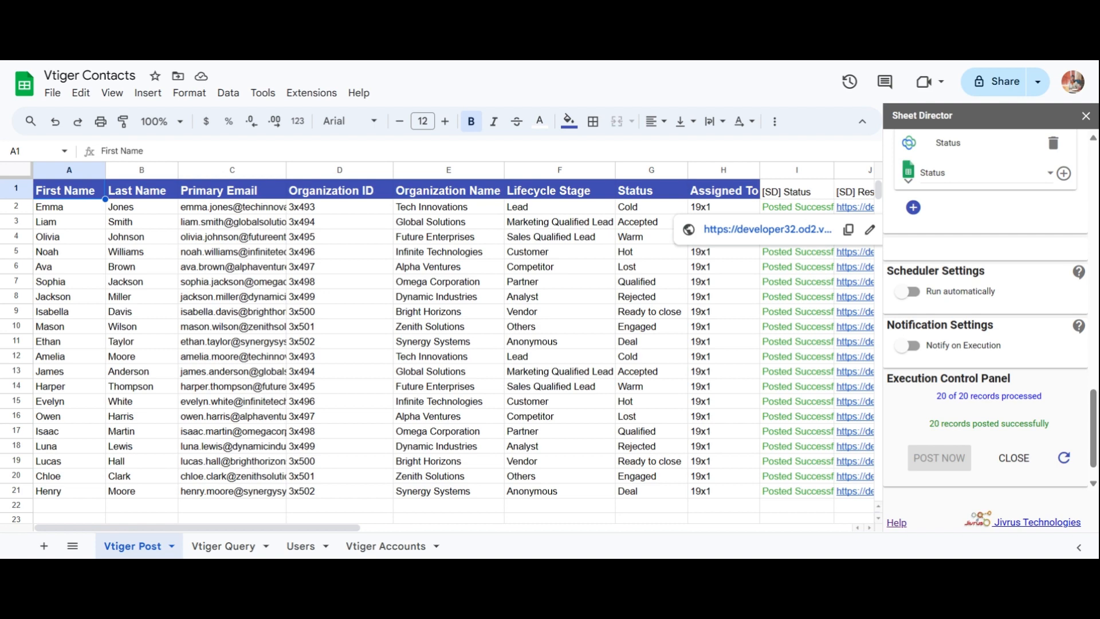
pyautogui.click(814, 231)
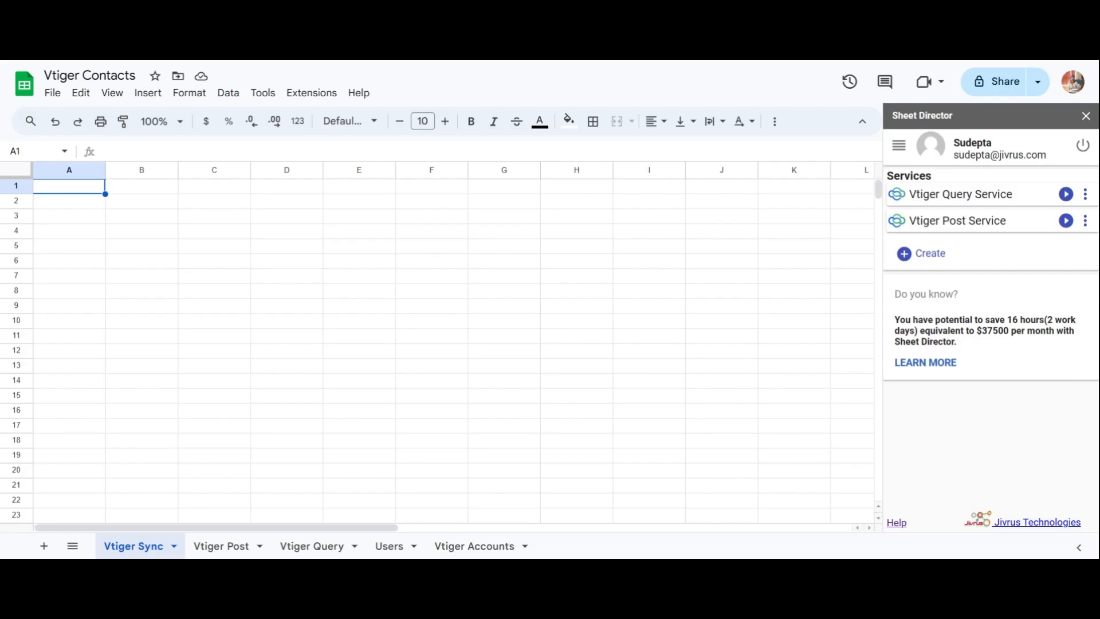
# - Create a service named Vtiger Sync Service for Vtiger CRM(Beta) with the Synchronize service type
pyautogui.click(902, 254)
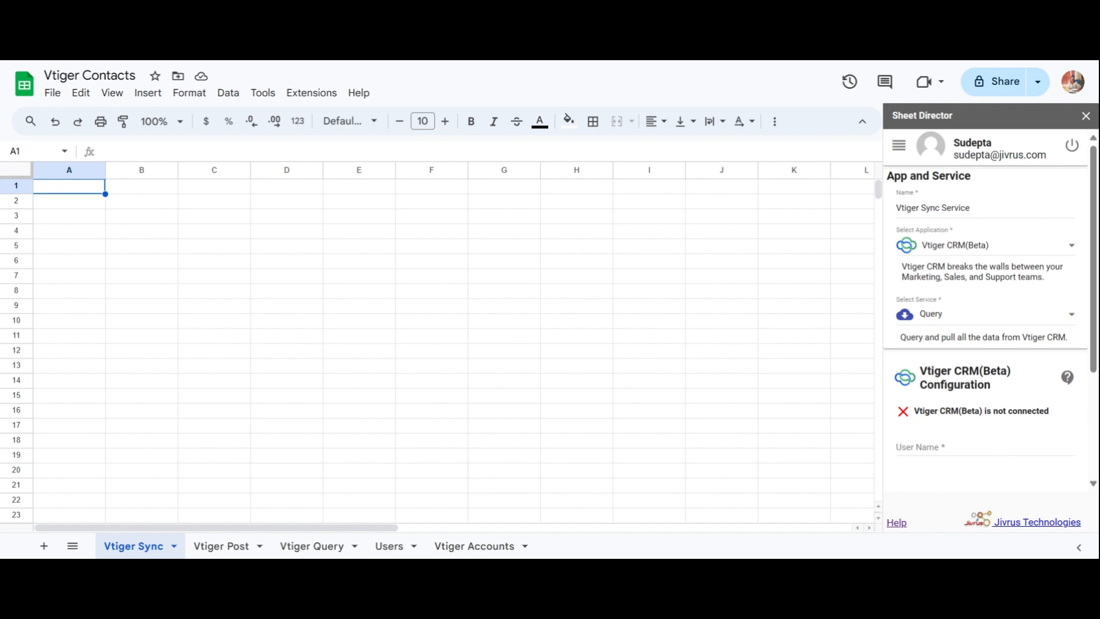
pyautogui.click(905, 310)
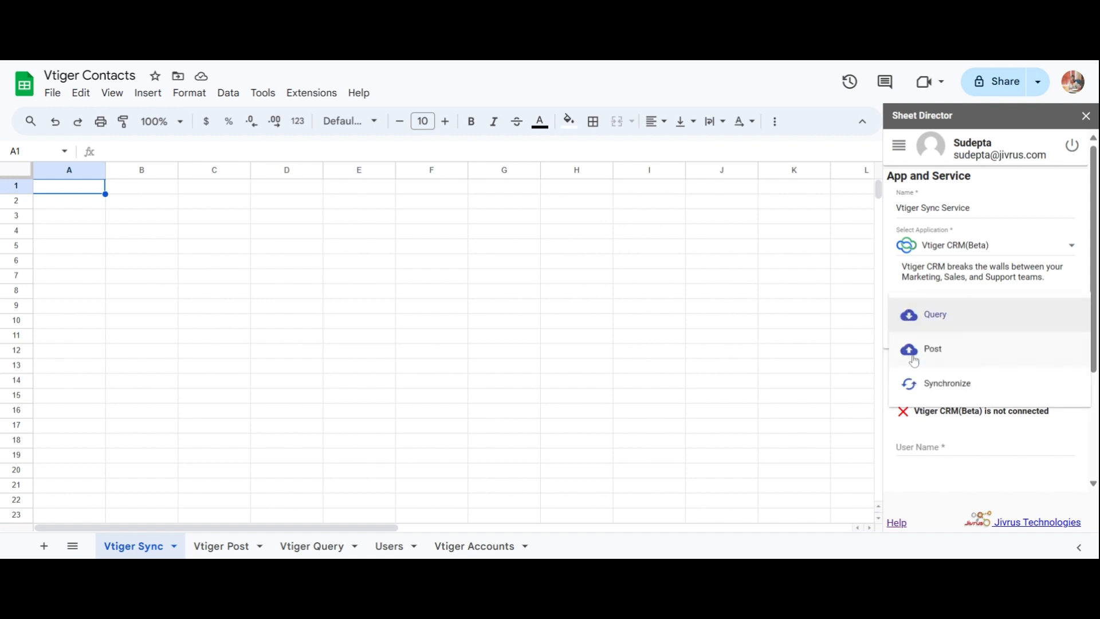
pyautogui.click(919, 389)
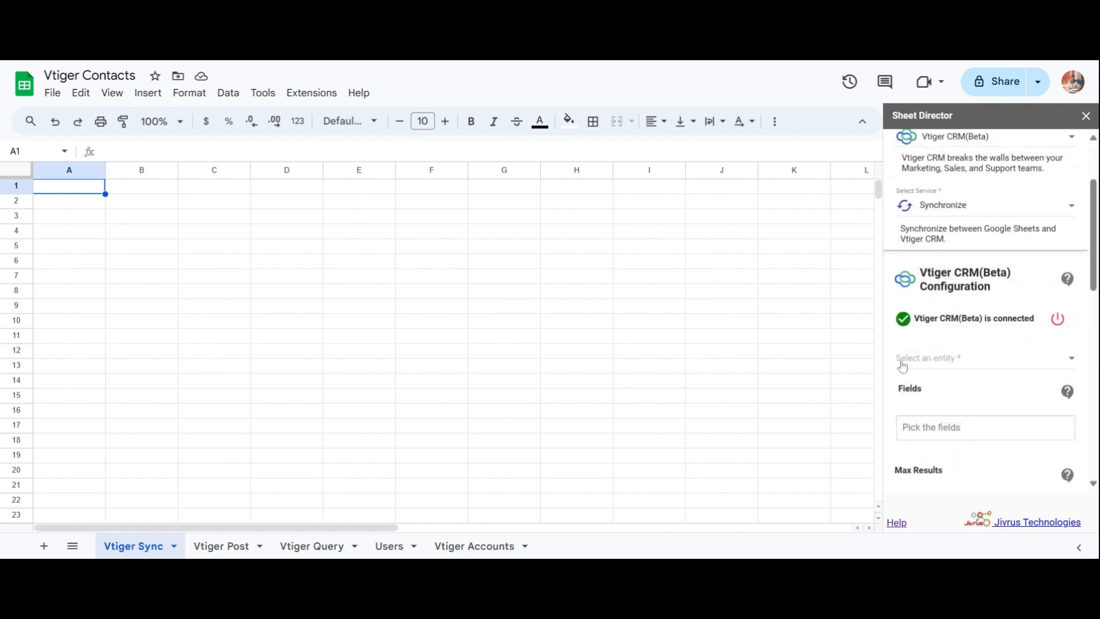
# - Select the Contacts entity and pick the fields contactid, First Name, Last Name, Primary Email and Status
pyautogui.click(903, 366)
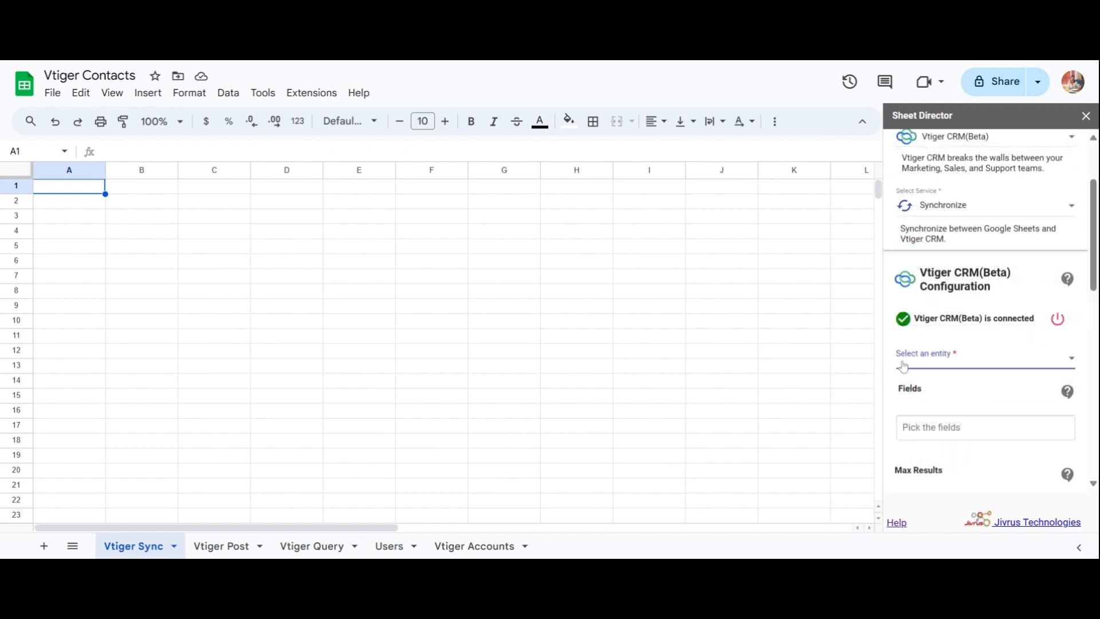
pyautogui.click(908, 474)
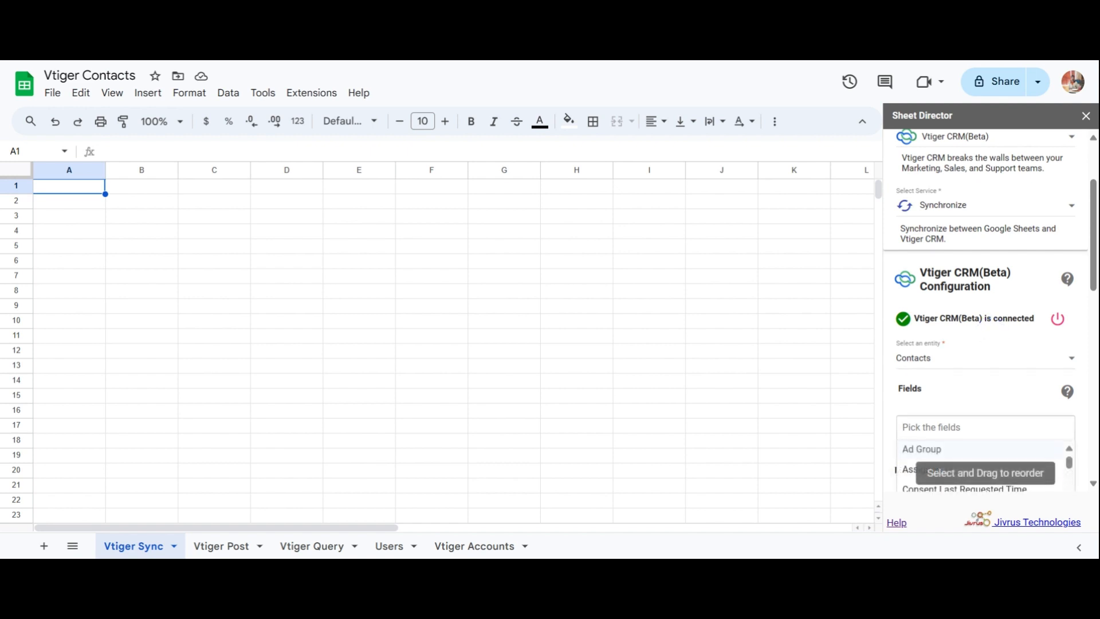
pyautogui.write('con')
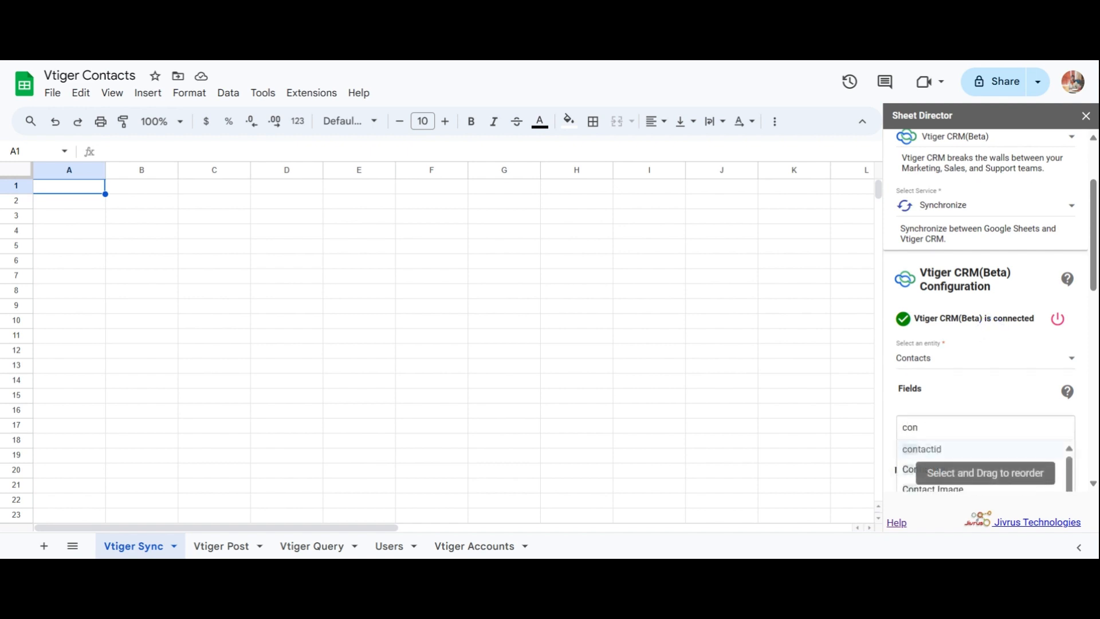
pyautogui.press('Return')
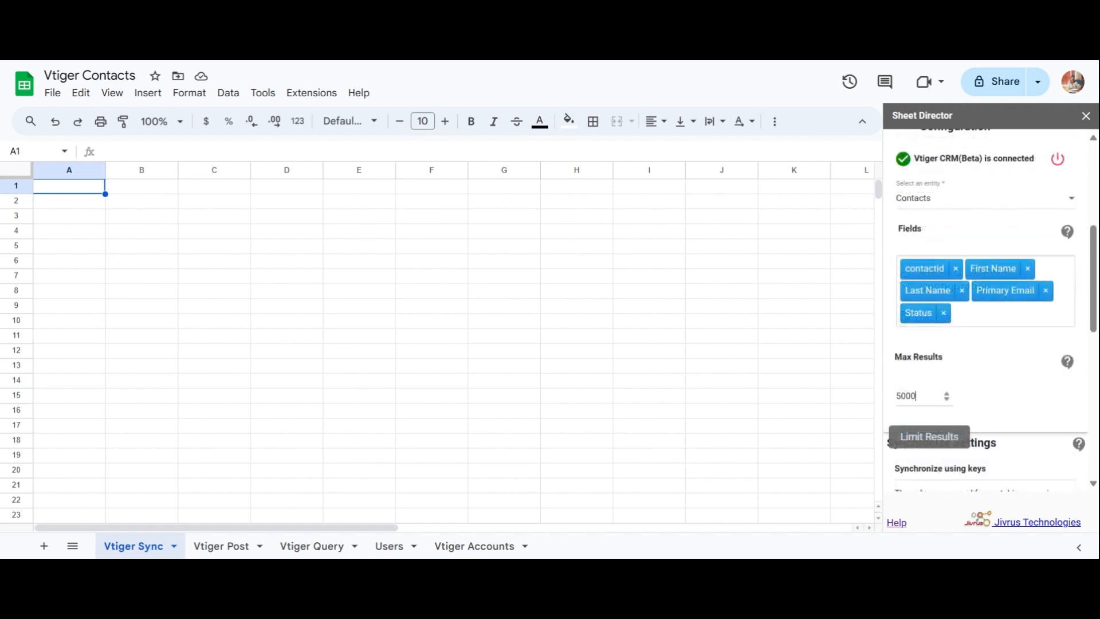
# - Limit the sync service's maximum results to 100
pyautogui.hotkey('ctrl', 'a')
pyautogui.write('100')
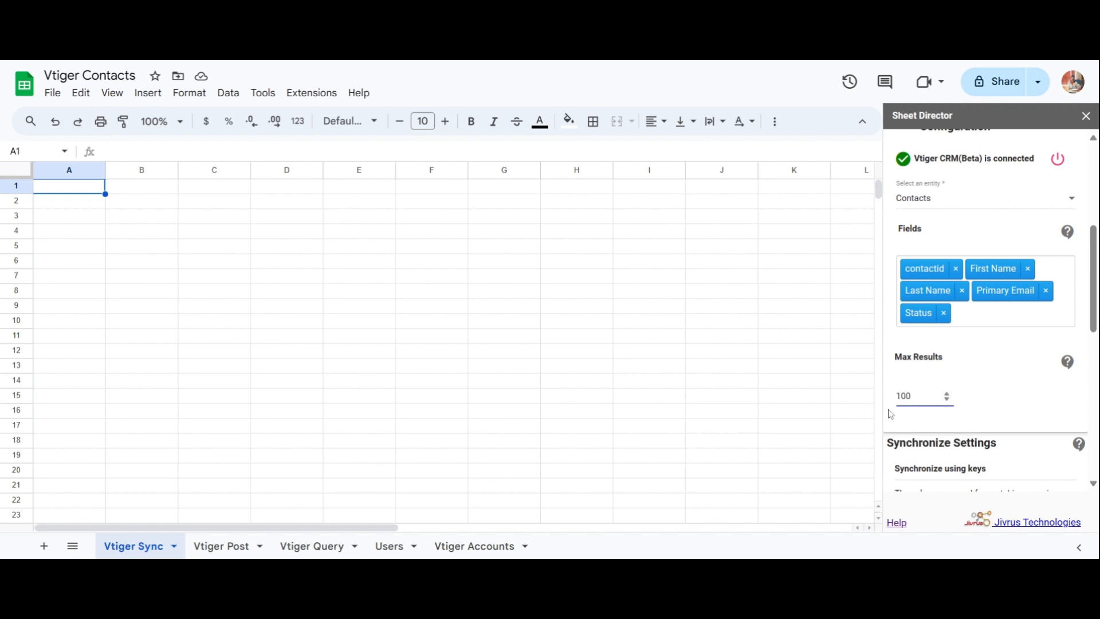
pyautogui.click(890, 414)
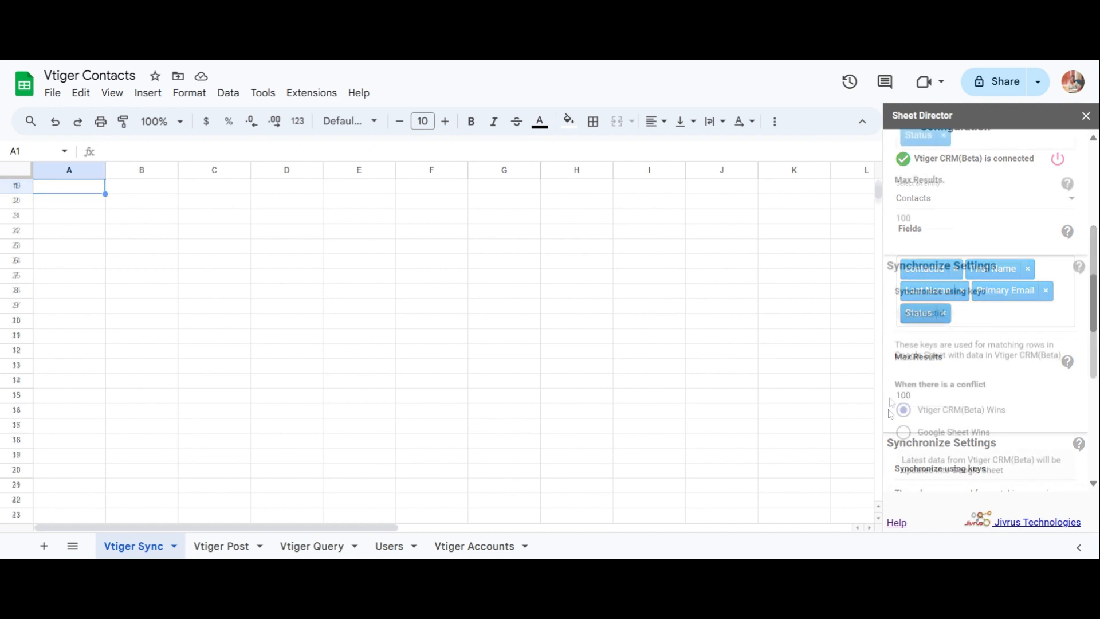
# - Set conflicts to Google Sheet Wins and choose Vtiger Sync as the sheet to synchronize with
pyautogui.scroll(-1, 891, 403)
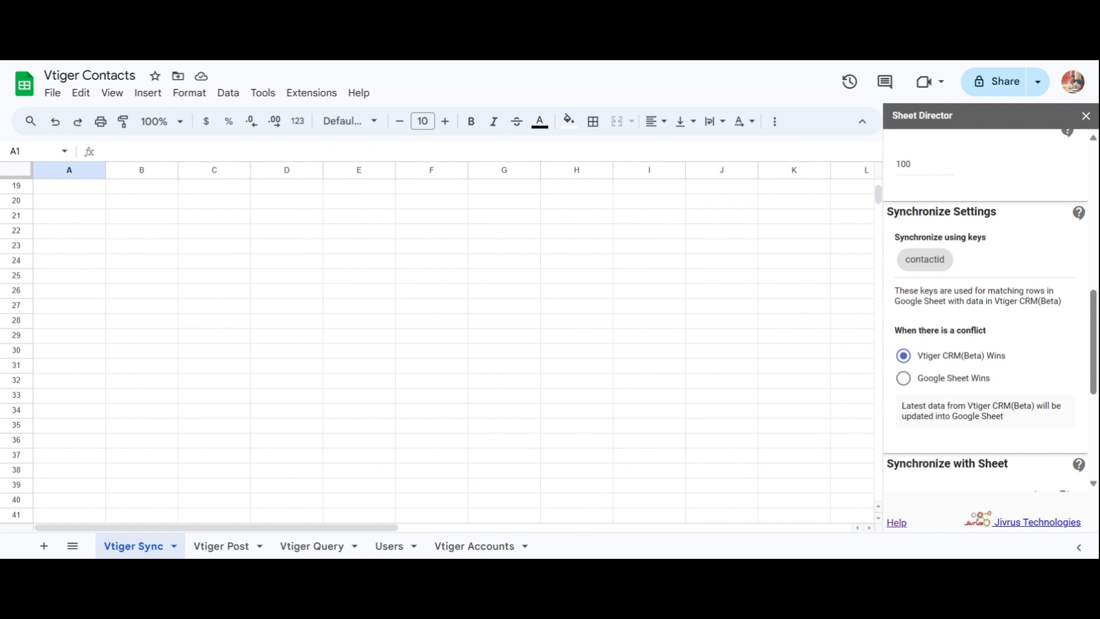
pyautogui.click(904, 378)
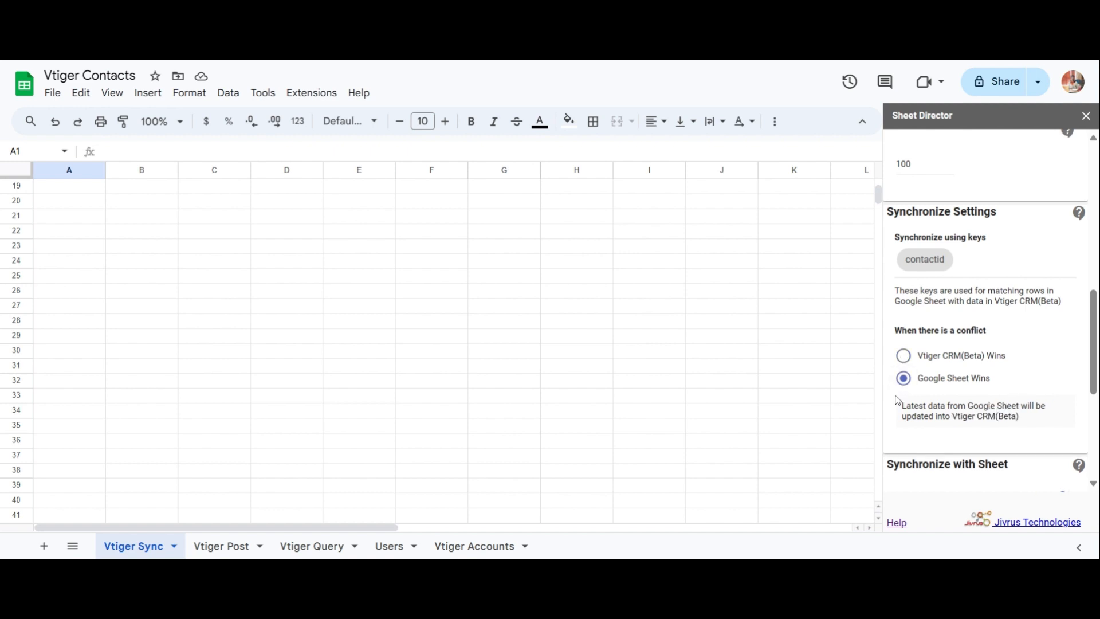
pyautogui.scroll(-3, 898, 400)
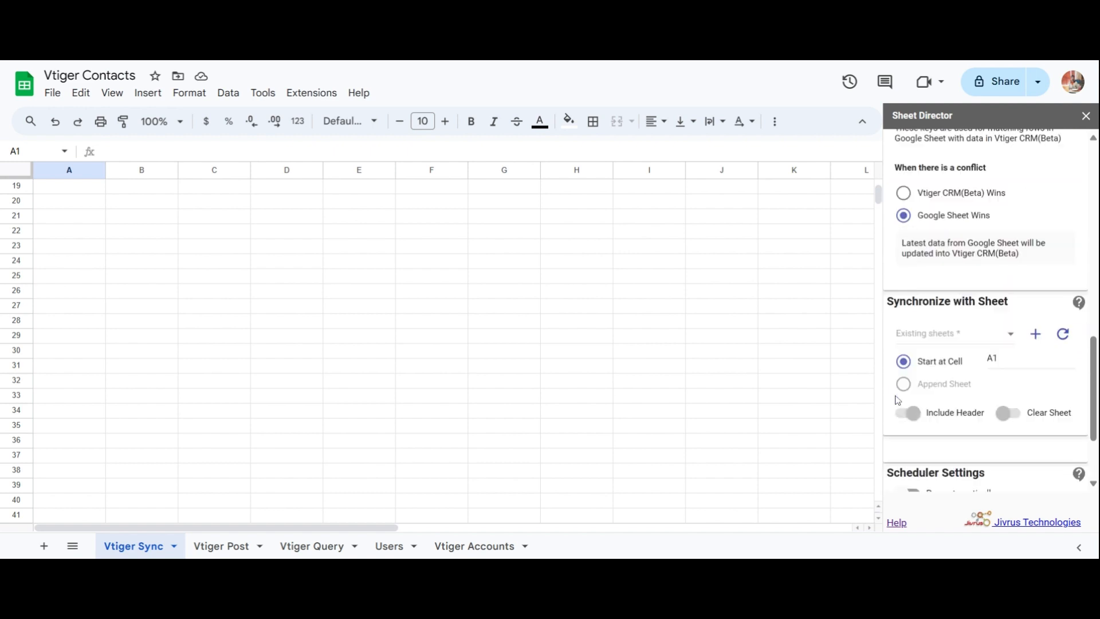
pyautogui.click(934, 340)
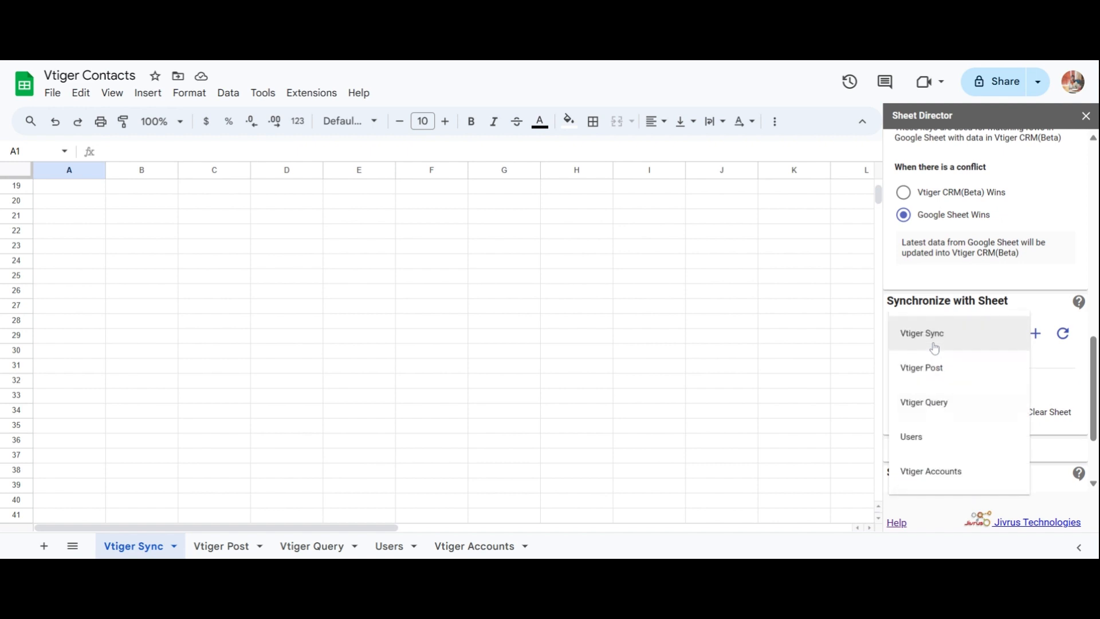
pyautogui.click(934, 338)
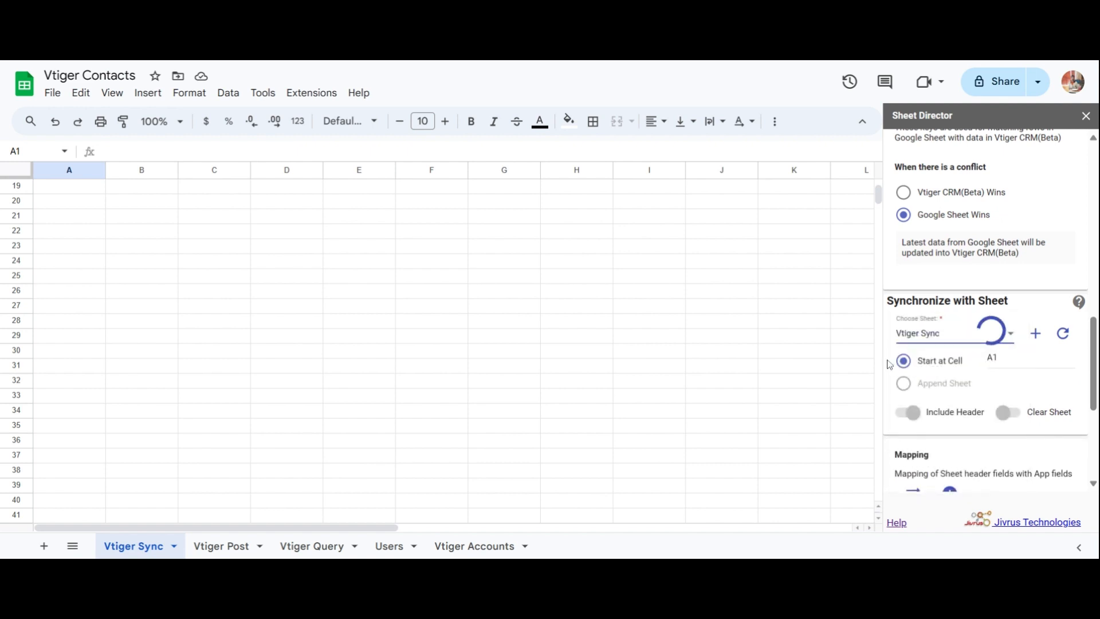
# - Execute the sync service and get the contact records from Vtiger CRM into the empty sheet
pyautogui.scroll(-2, 890, 358)
pyautogui.scroll(-3, 890, 352)
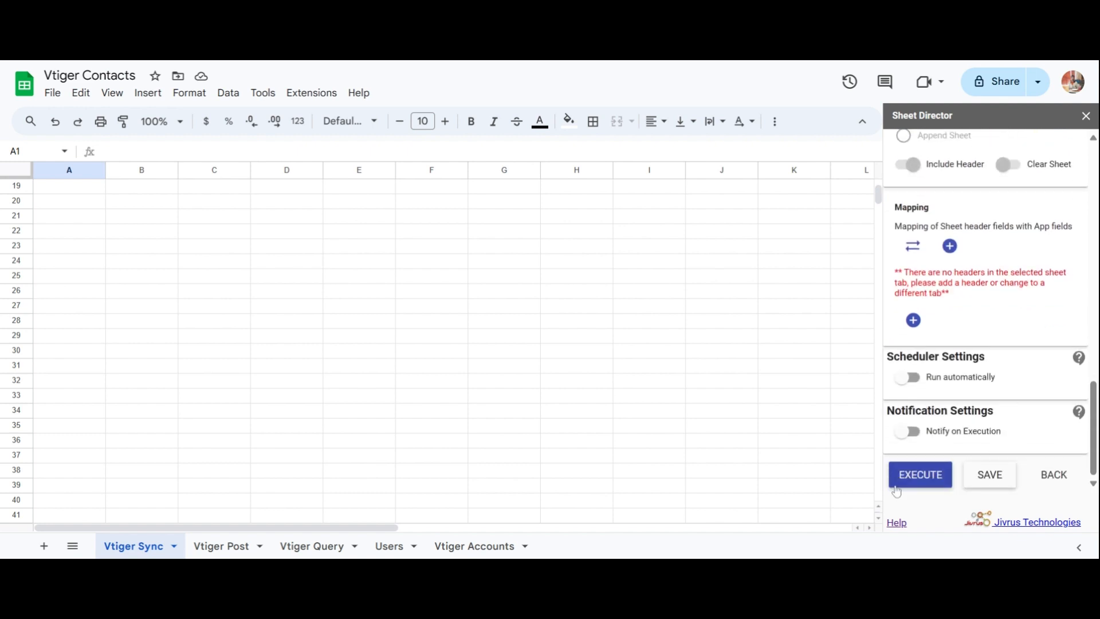
pyautogui.click(895, 487)
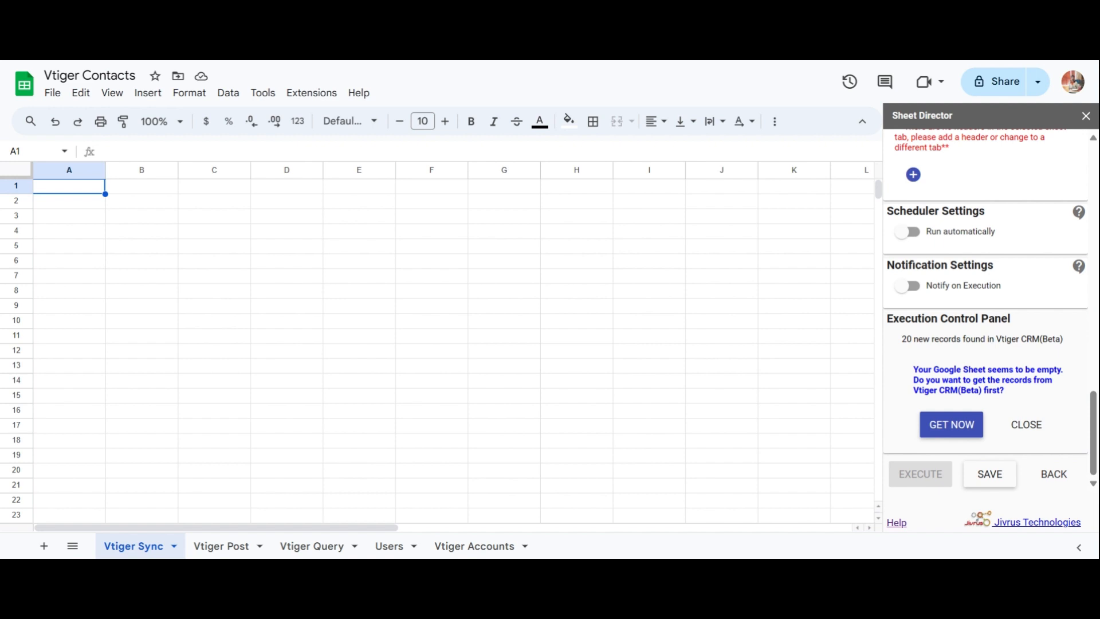
pyautogui.click(937, 436)
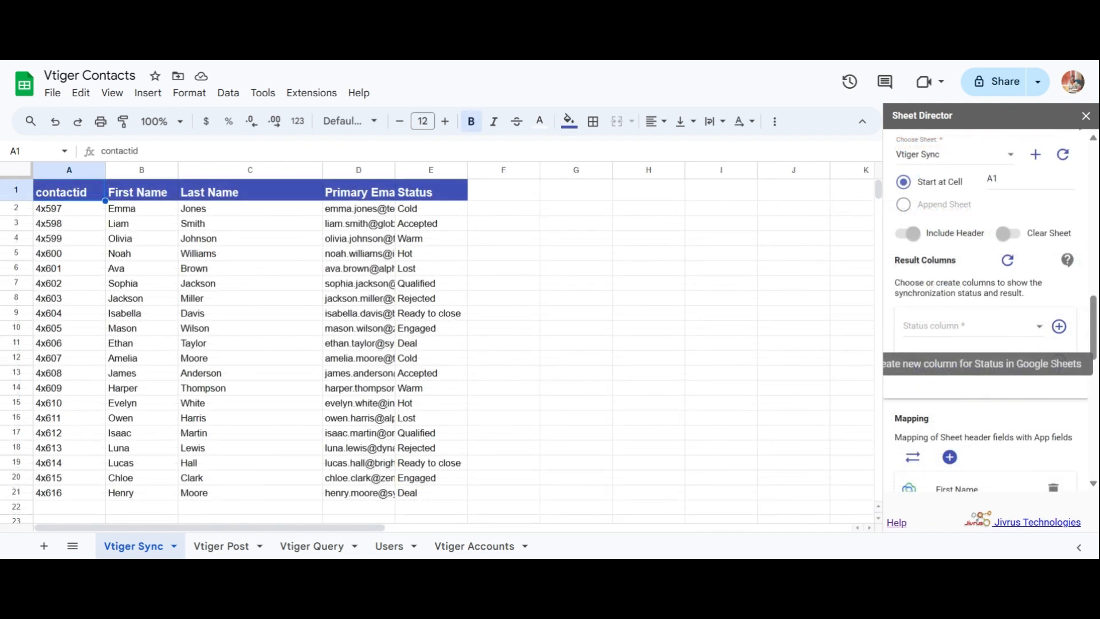
# - Create the [SD] Status and [SD] Result columns for the synchronization status and result
pyautogui.click(1059, 326)
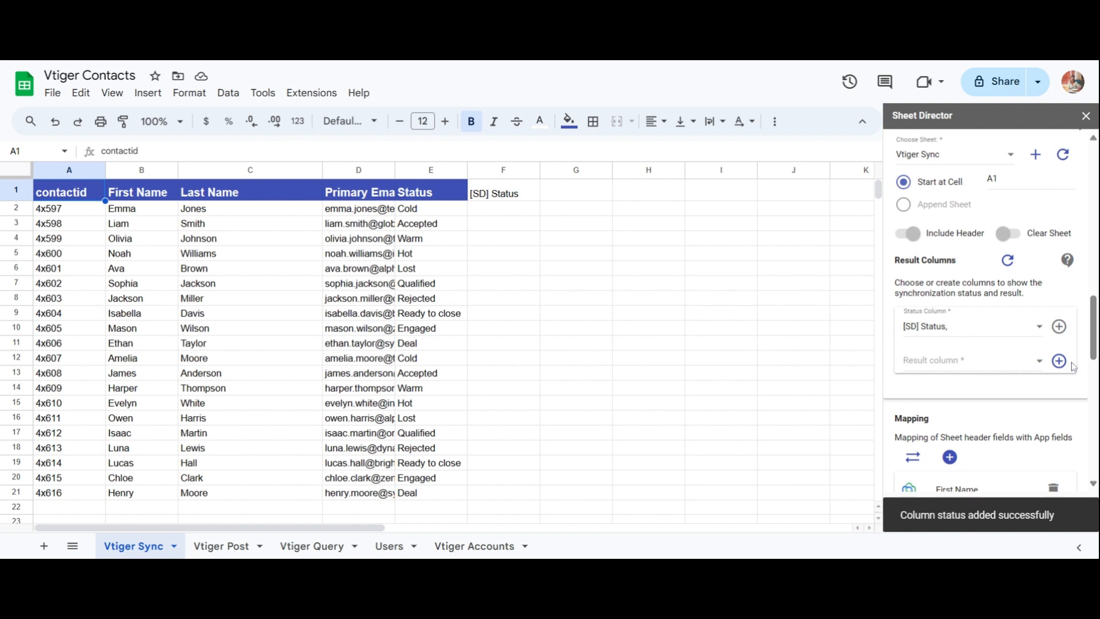
pyautogui.click(1059, 360)
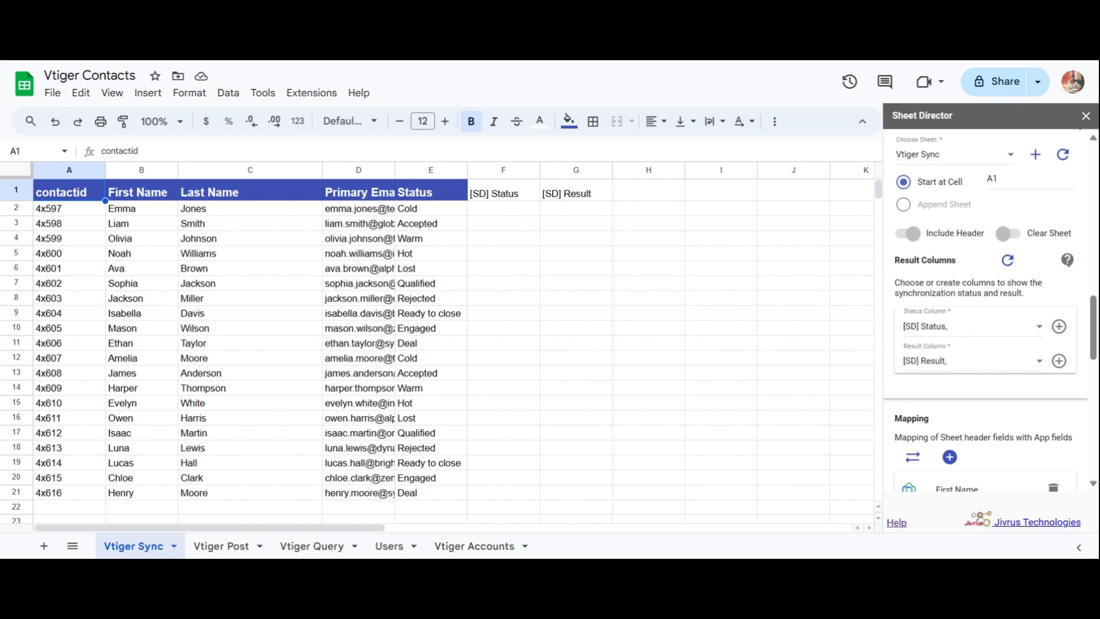
# - Change the contact status in cell E9 to Cold
pyautogui.click(451, 316)
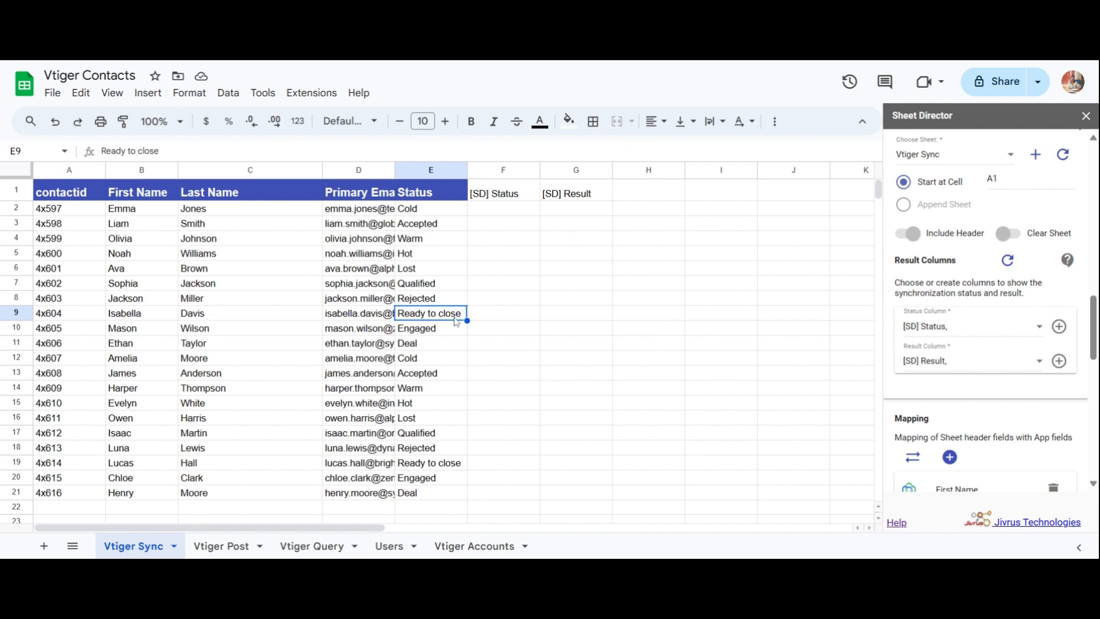
pyautogui.write('Cold')
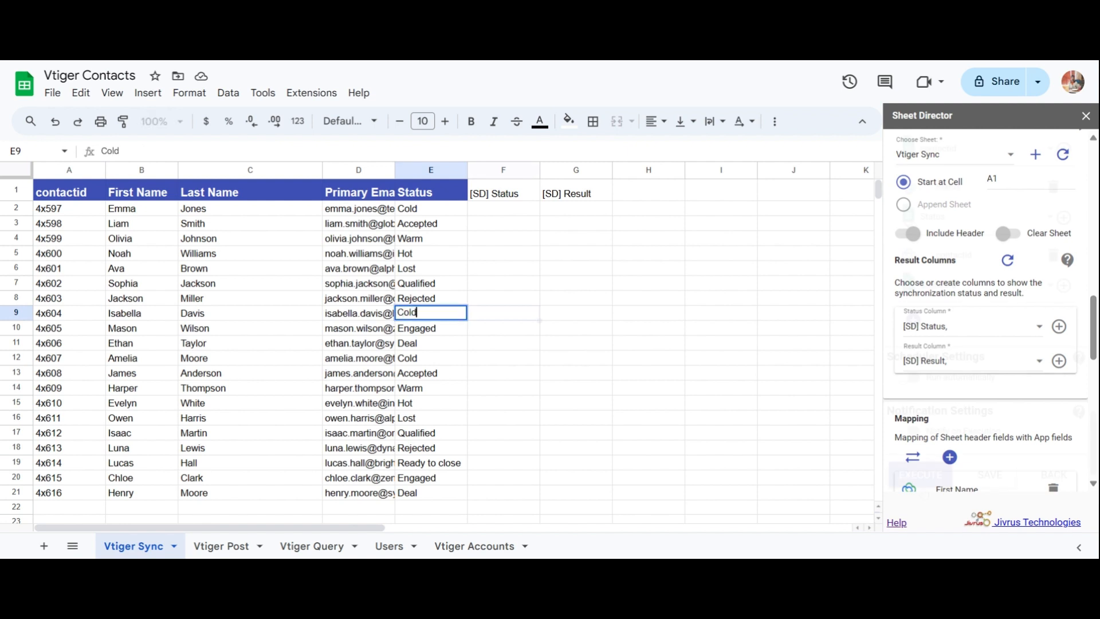
pyautogui.press('Tab')
# - Execute the sync service and synchronize the sheet's contact records into Vtiger CRM
pyautogui.scroll(-10, 986, 372)
pyautogui.click(920, 484)
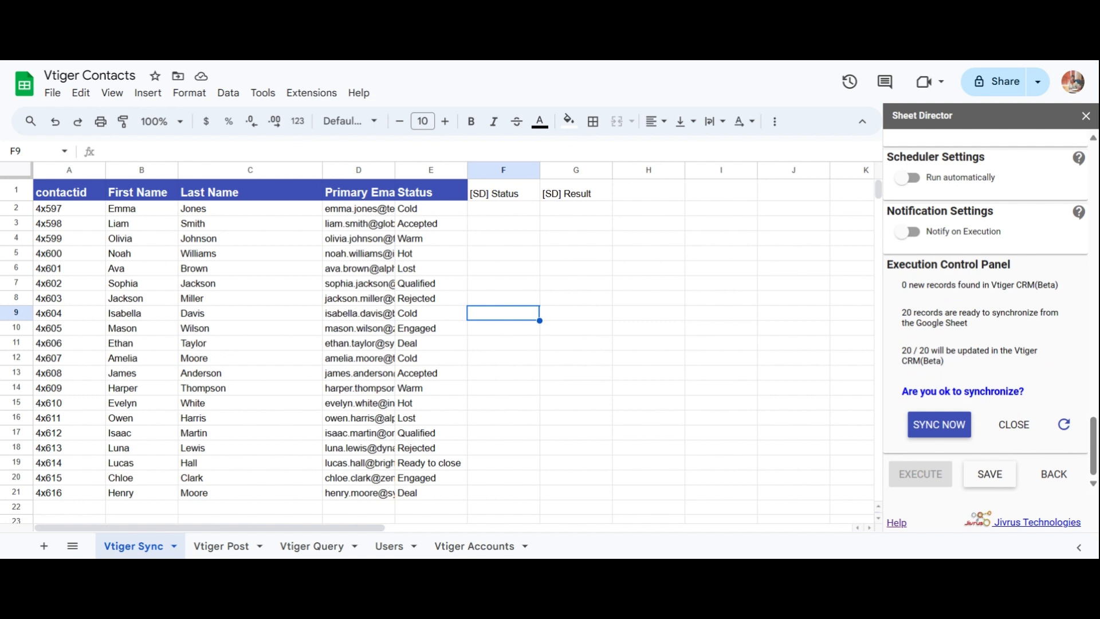
pyautogui.click(945, 430)
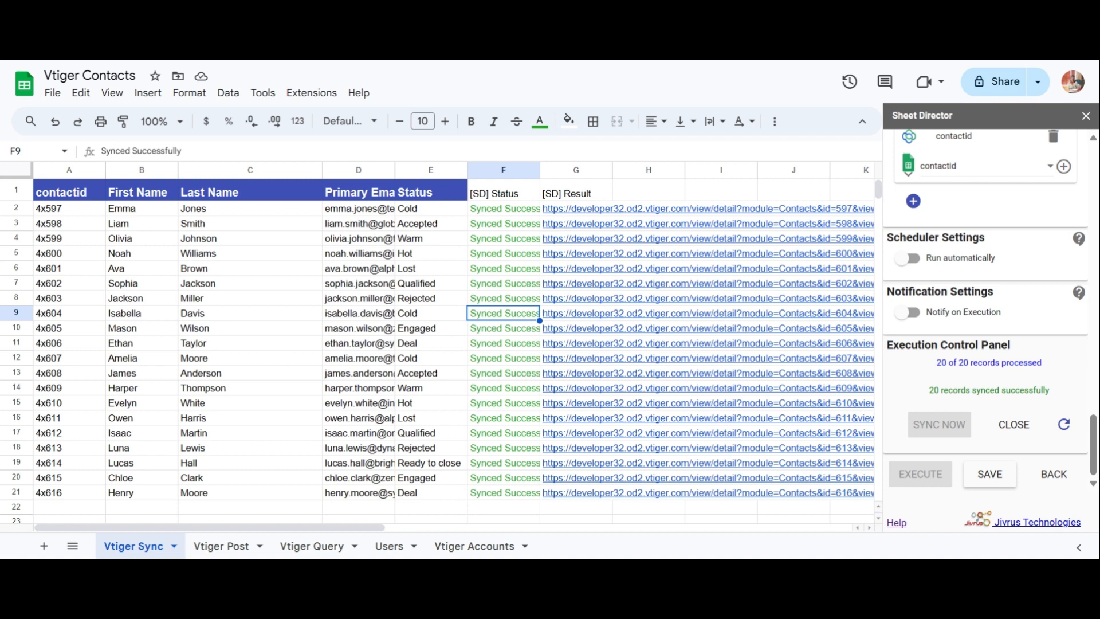
pyautogui.moveTo(565, 313)
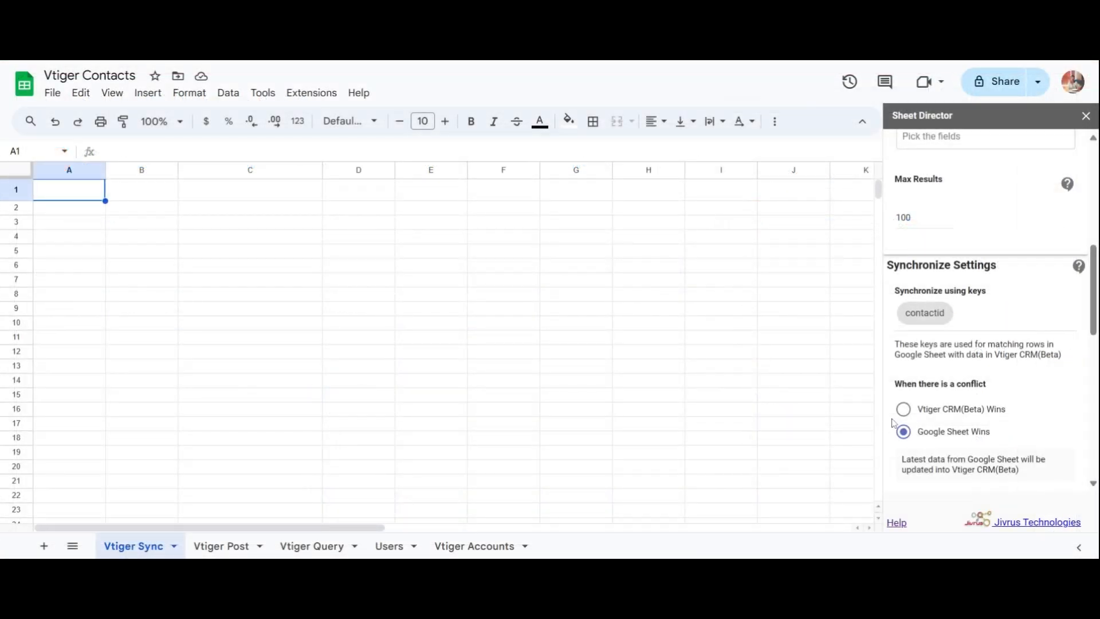
# - Set conflicts to Vtiger CRM(Beta) Wins and reselect Vtiger Sync as the sheet to synchronize with
pyautogui.click(903, 408)
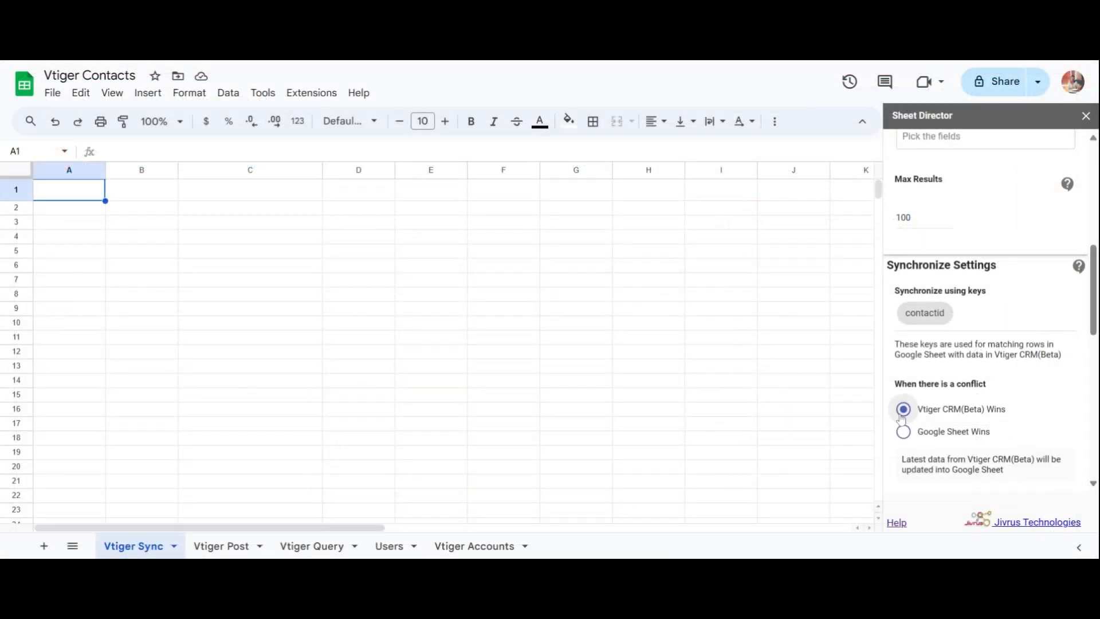
pyautogui.scroll(-3, 886, 427)
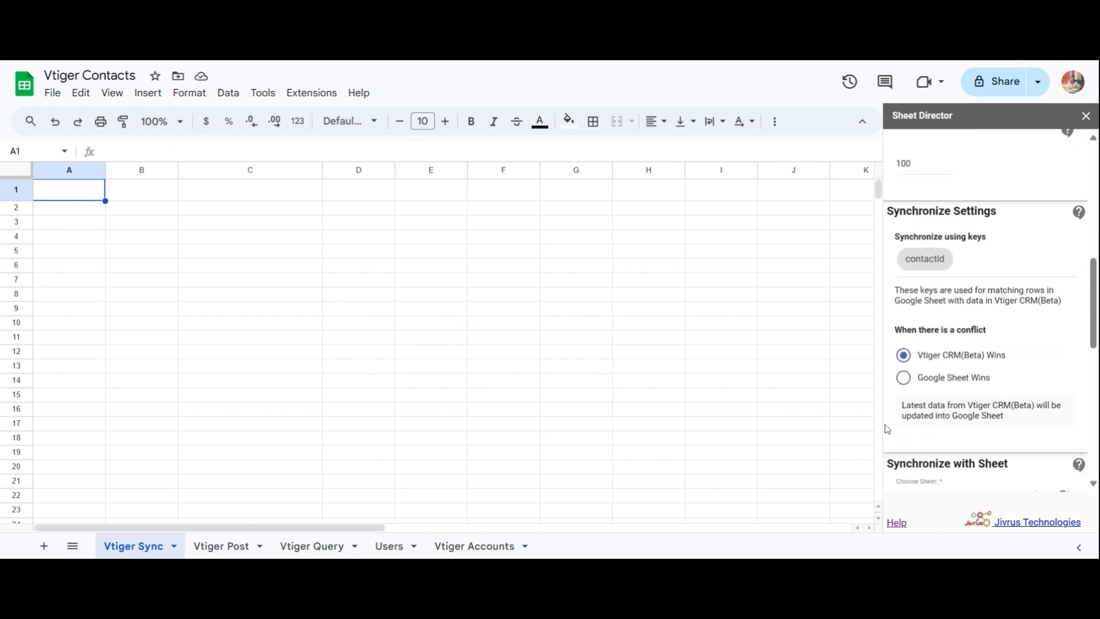
pyautogui.scroll(-1, 886, 428)
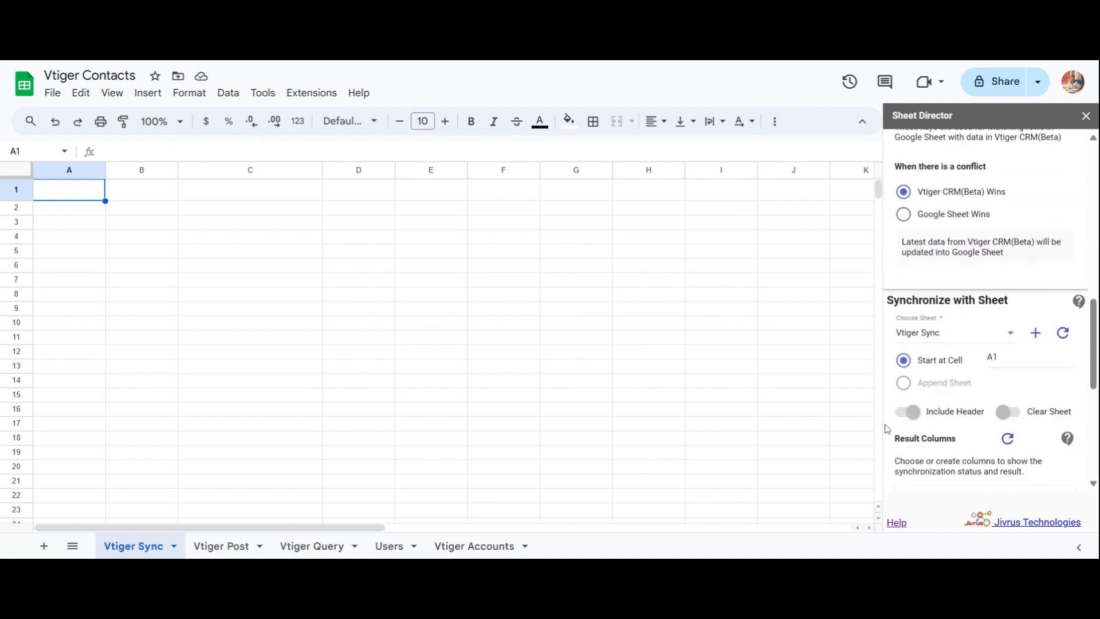
pyautogui.click(908, 334)
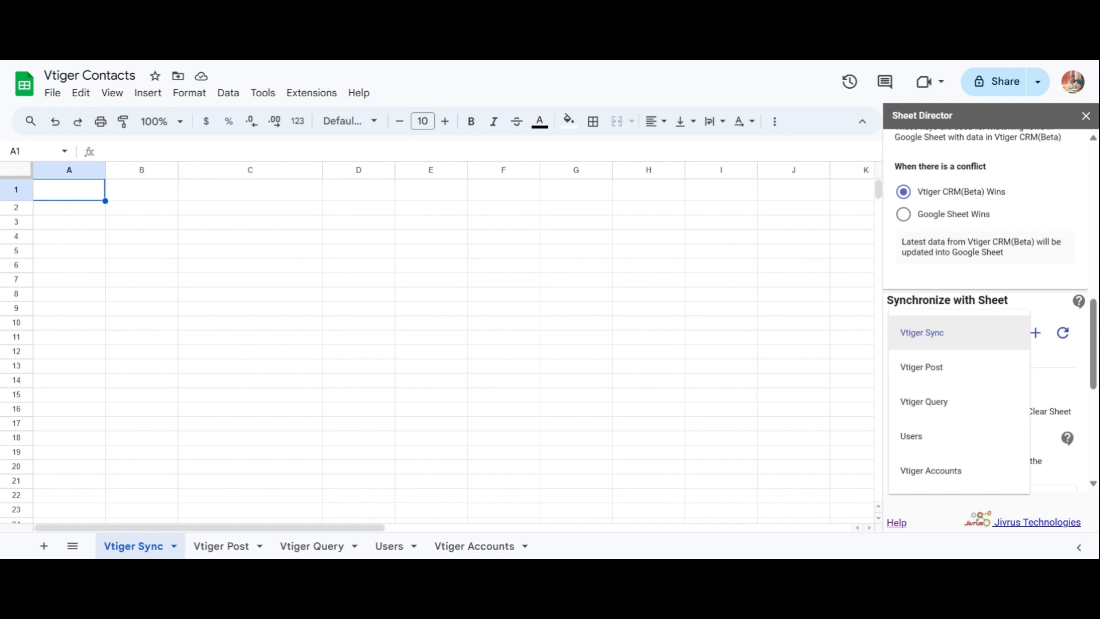
pyautogui.click(922, 332)
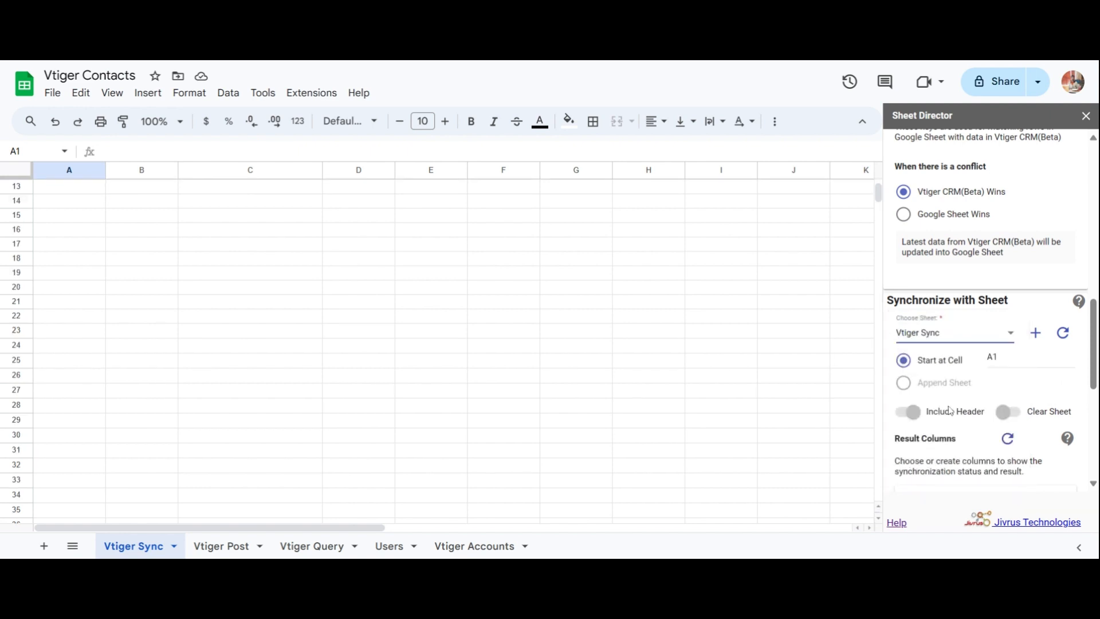
# - Execute the service with the new conflict rule and get the Vtiger CRM contacts into the cleared sheet
pyautogui.scroll(-5, 914, 409)
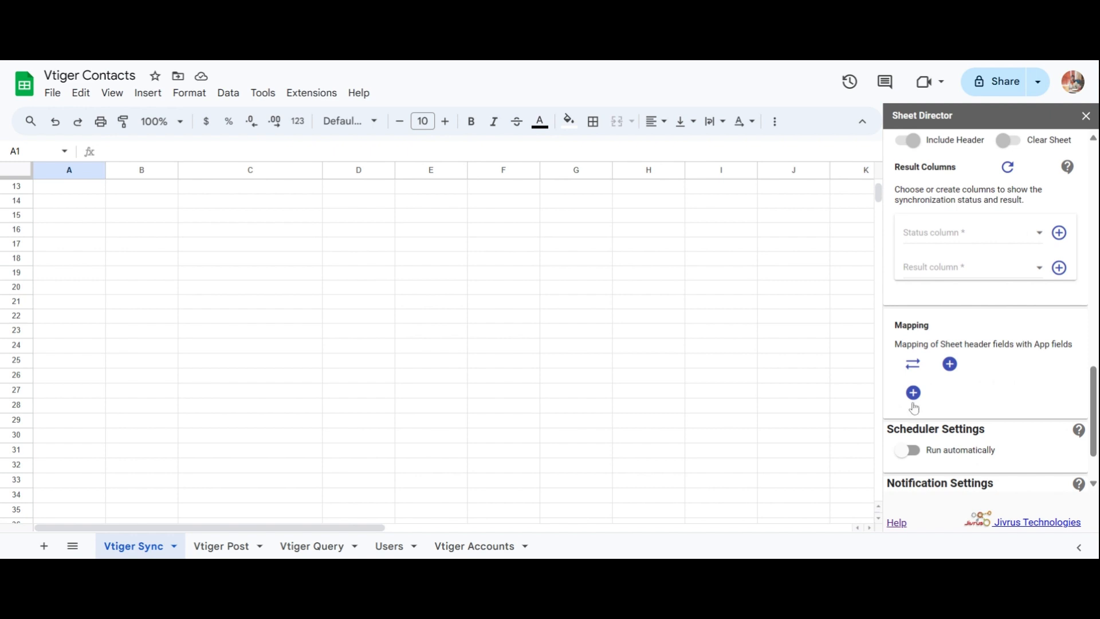
pyautogui.scroll(-2, 913, 407)
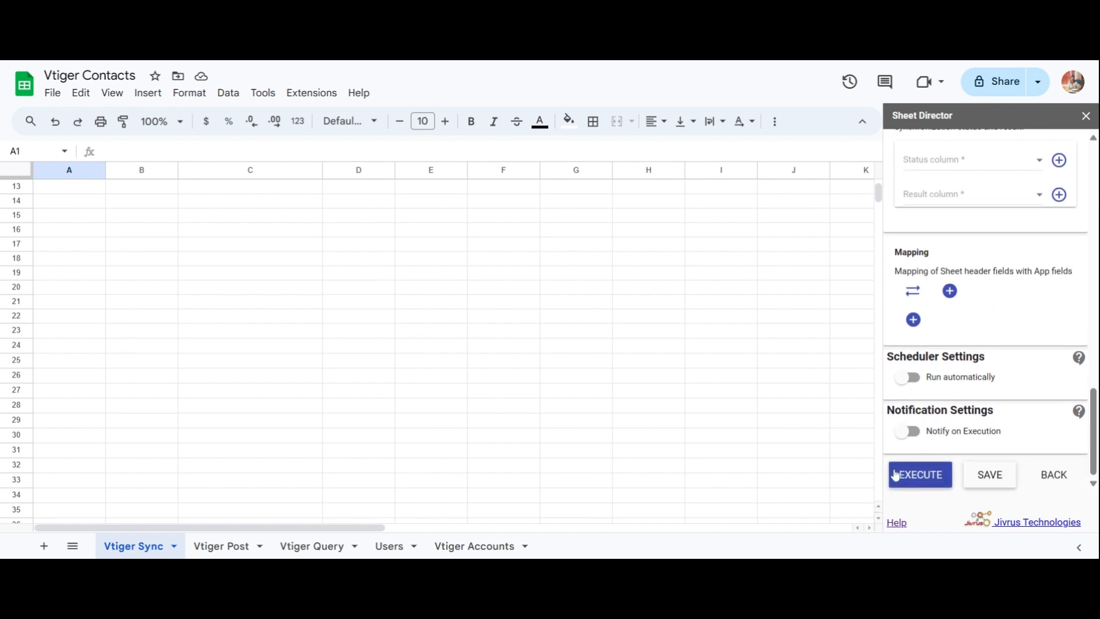
pyautogui.click(896, 475)
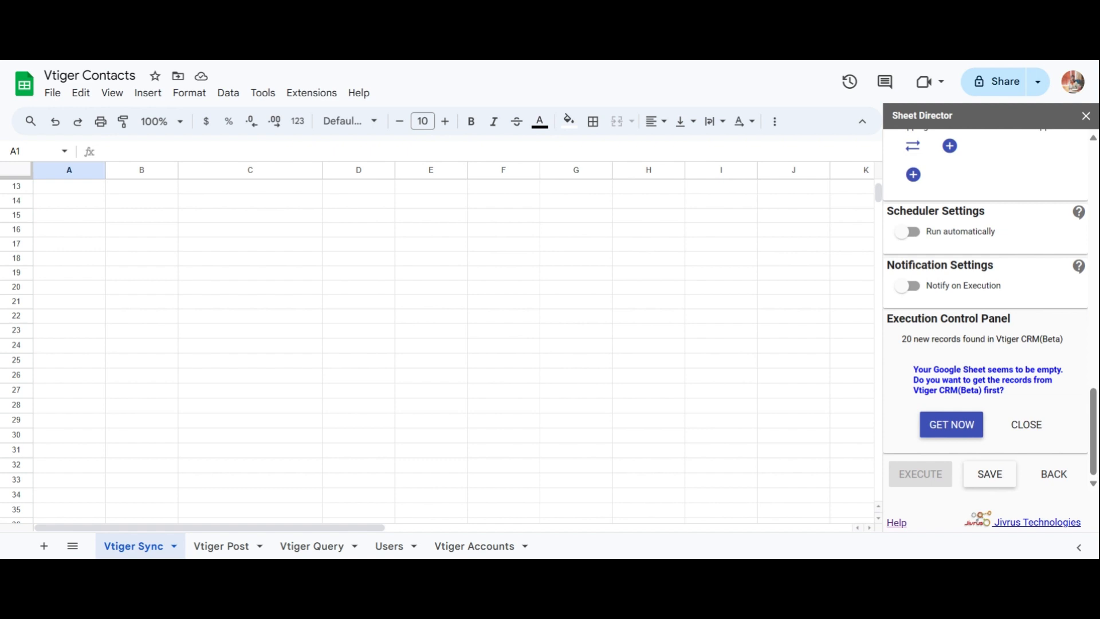
pyautogui.click(938, 437)
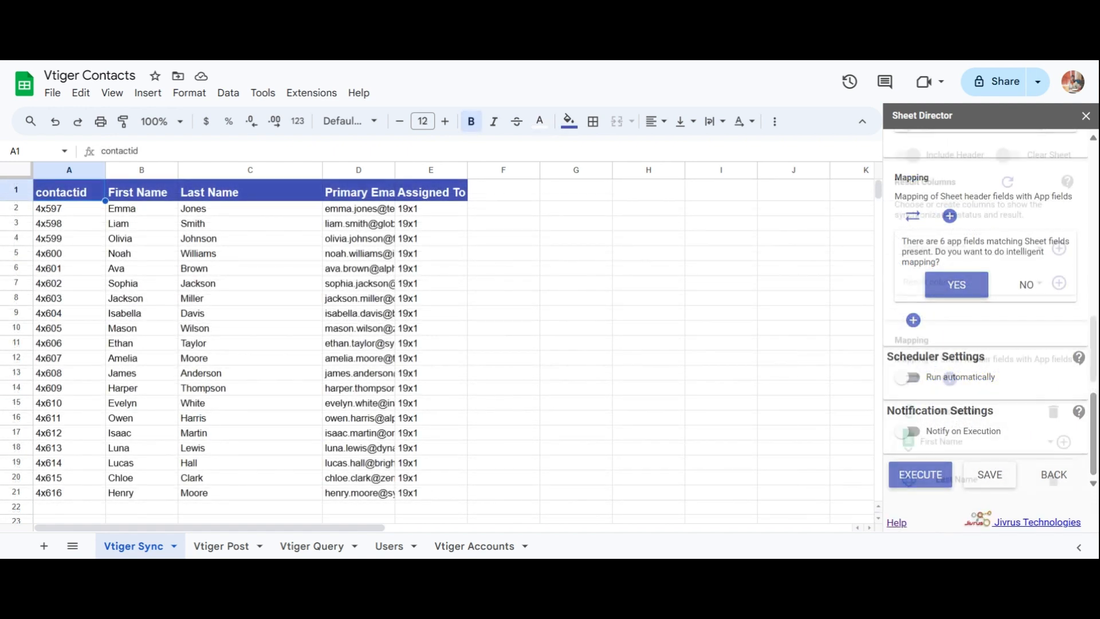
# - Accept the intelligent mapping of matching fields and create a new status column in the sheet
pyautogui.click(956, 285)
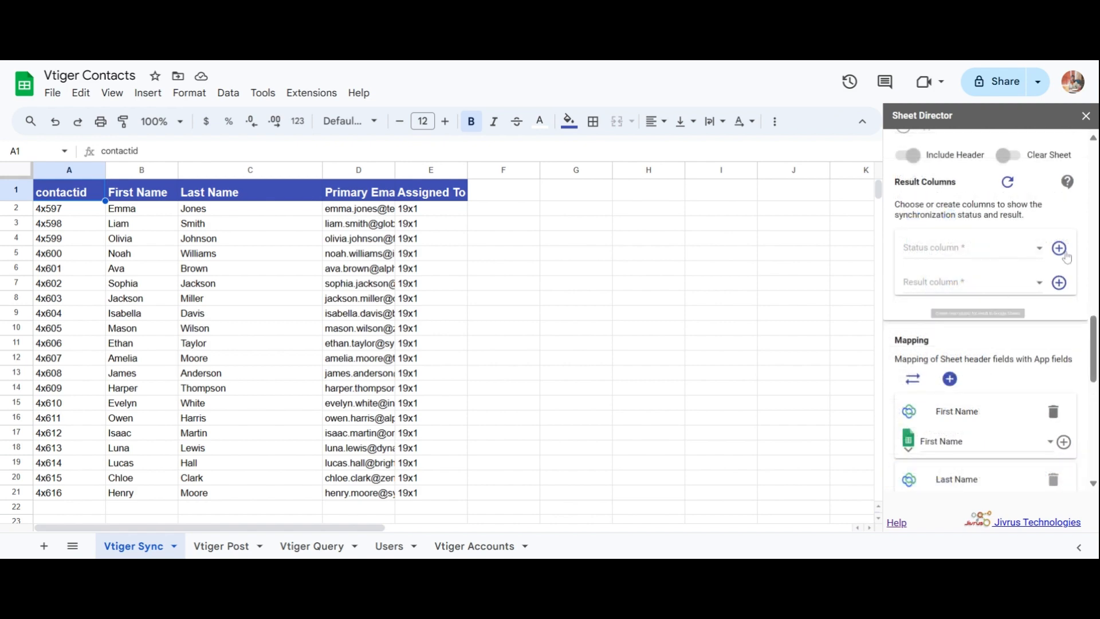
pyautogui.click(1059, 248)
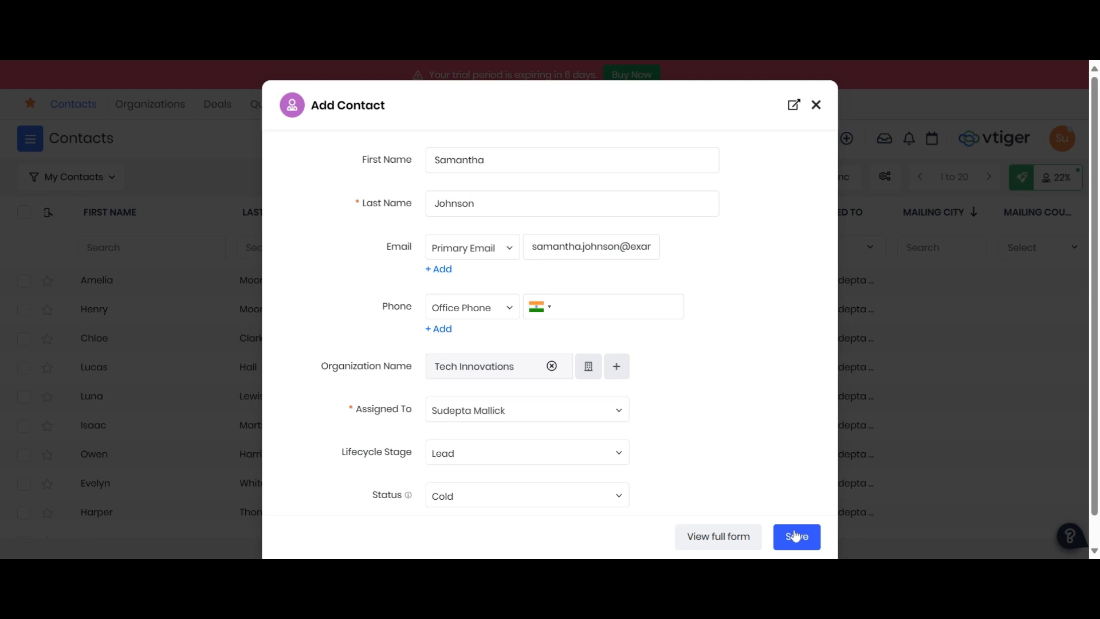
# - Save the new contact in Vtiger CRM and confirm the synchronization of its records with the Vtiger Sync sheet in Google Sheets
pyautogui.click(795, 536)
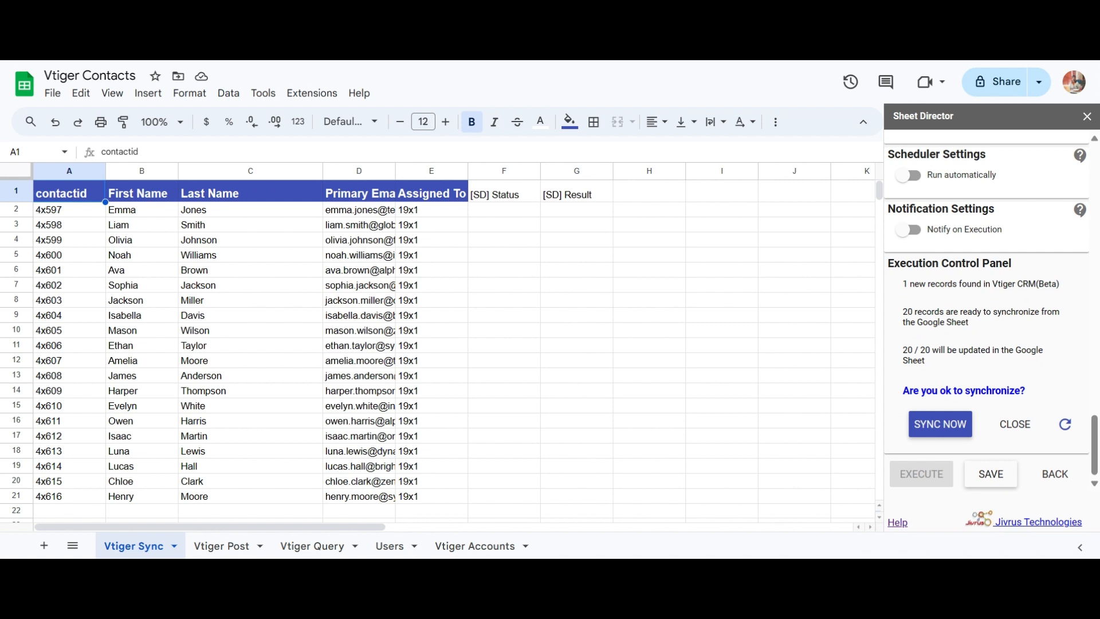
pyautogui.click(915, 435)
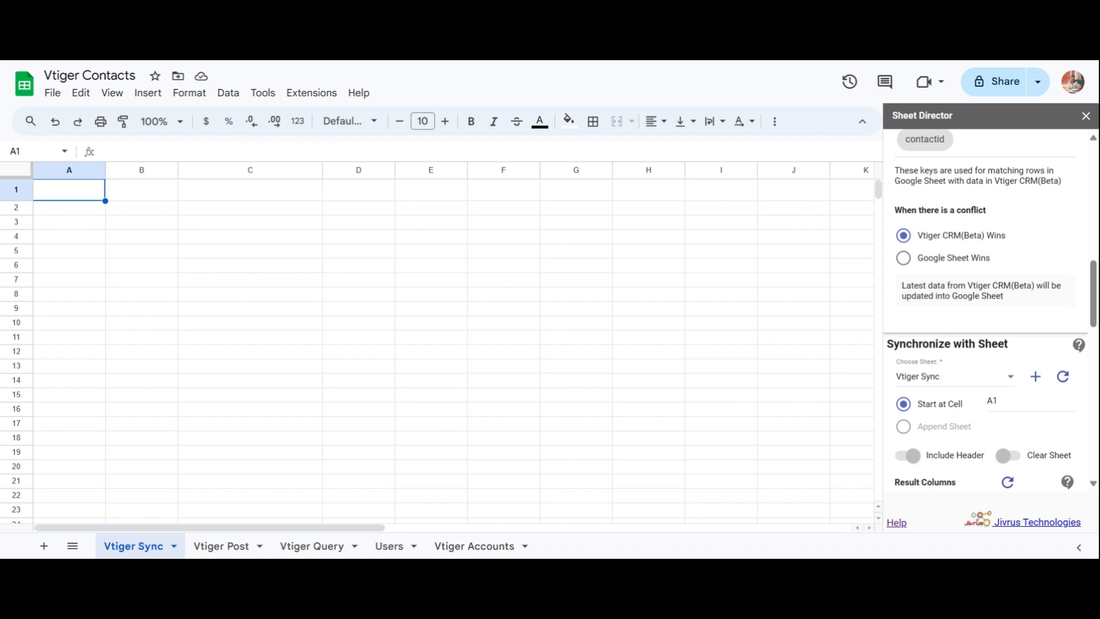
# - Set the synchronization to start at cell H7, execute the service and get the Vtiger CRM contacts into the empty sheet
pyautogui.doubleClick(987, 407)
pyautogui.write('H7')
pyautogui.scroll(-10, 988, 407)
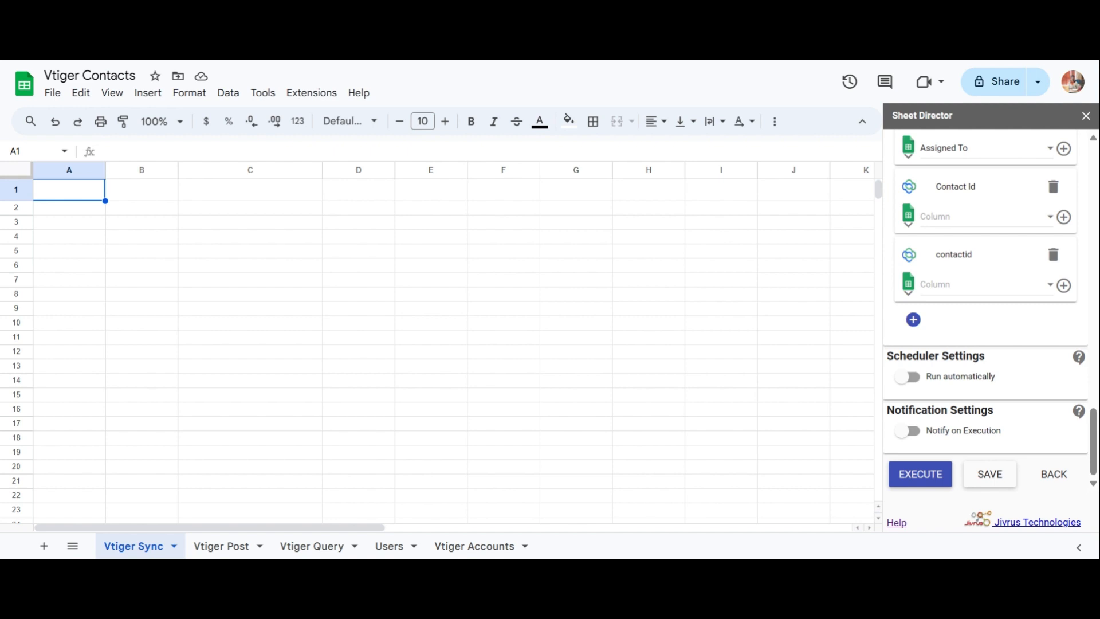
pyautogui.click(921, 474)
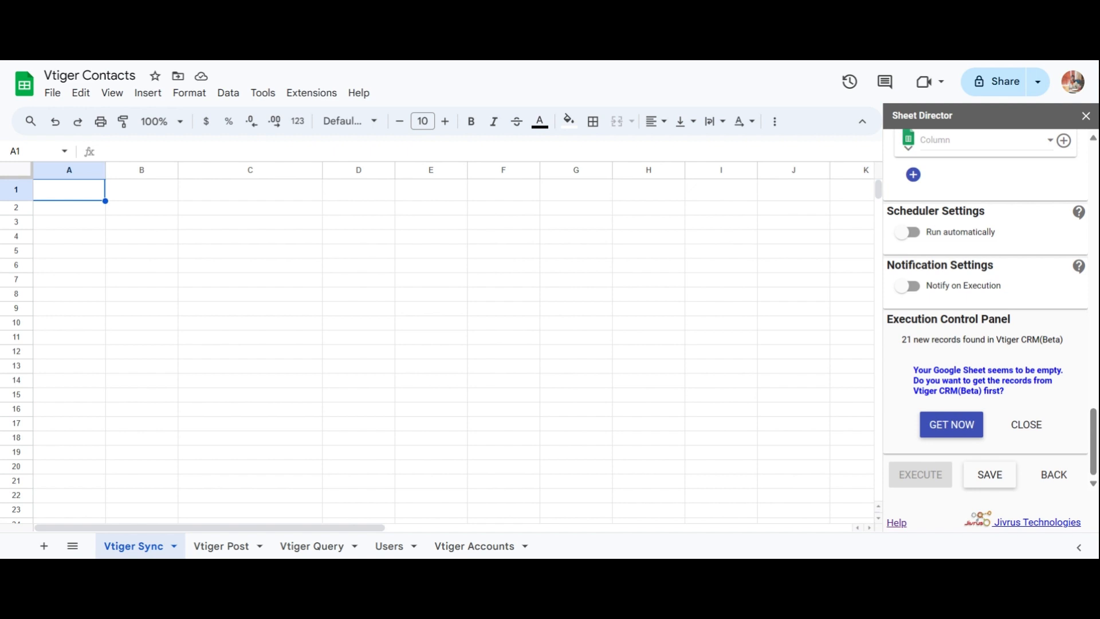
pyautogui.click(949, 424)
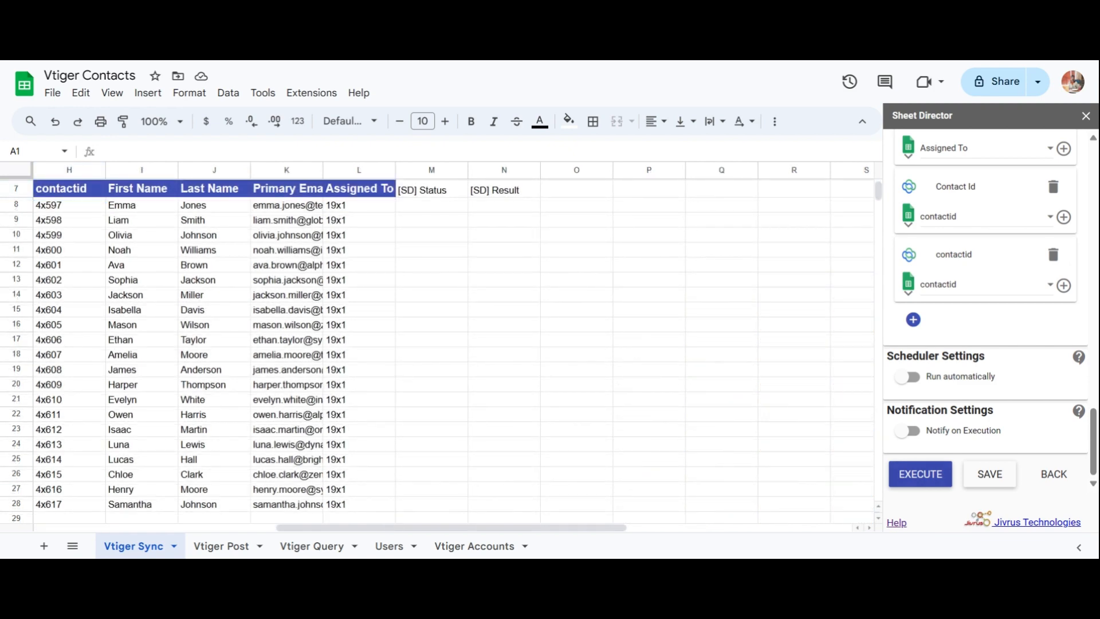
# - Execute the service again and synchronize the contact table starting at H7 with Vtiger CRM
pyautogui.click(917, 488)
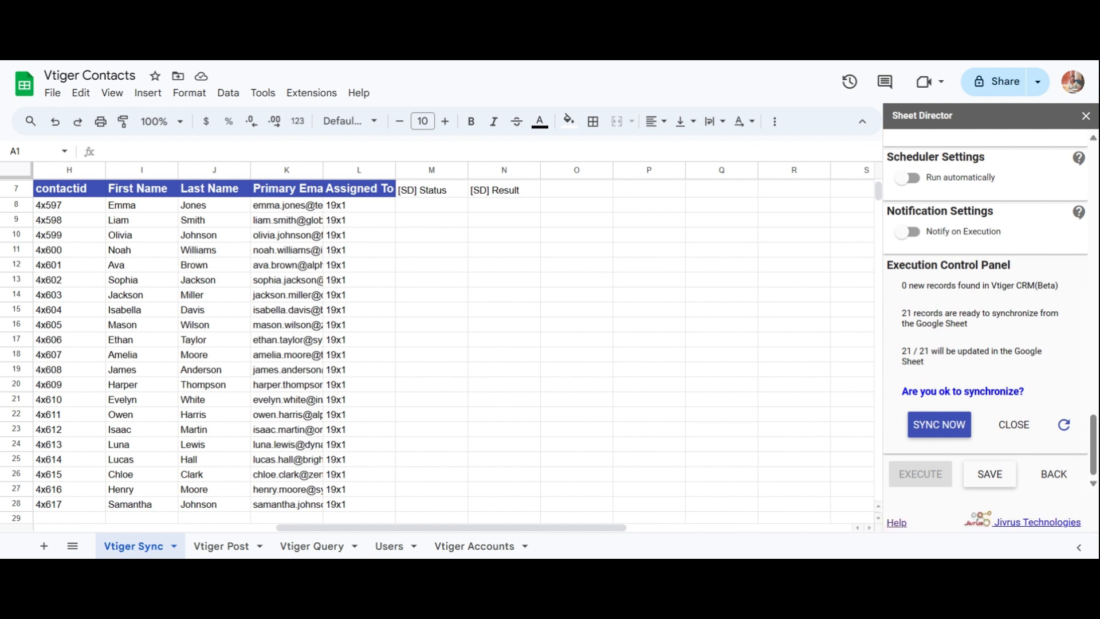
pyautogui.click(934, 436)
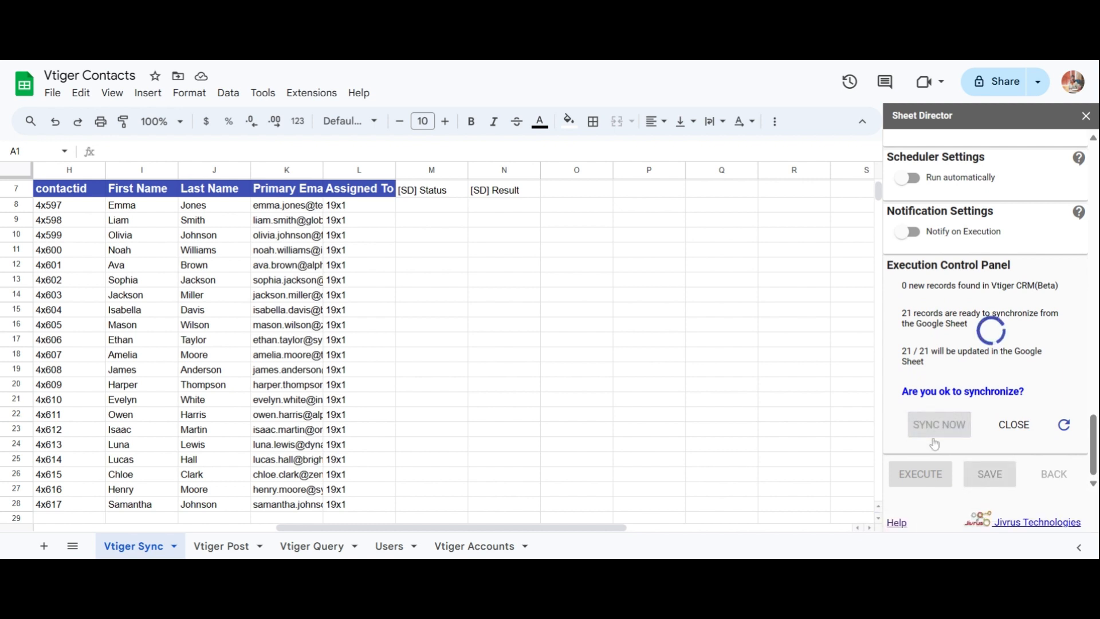